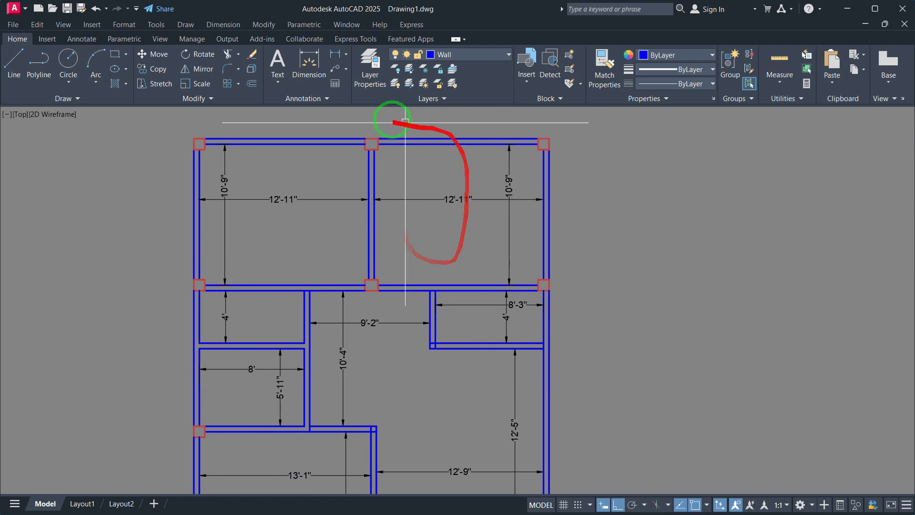
# Switch to Sample Drg.dwg, examine the name and size label of ROOM-1, and return to Drawing1.dwg.
pyautogui.click(346, 25)
pyautogui.click(376, 151)
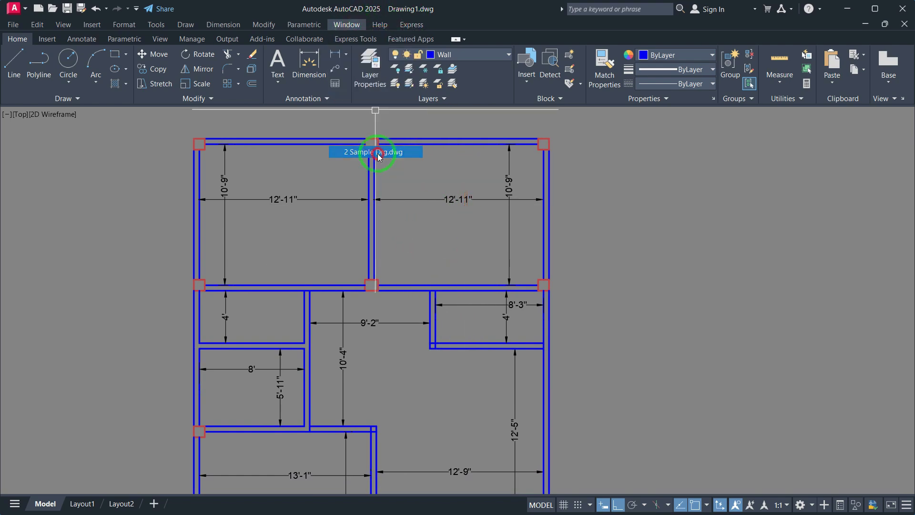
pyautogui.scroll(4, 395, 213)
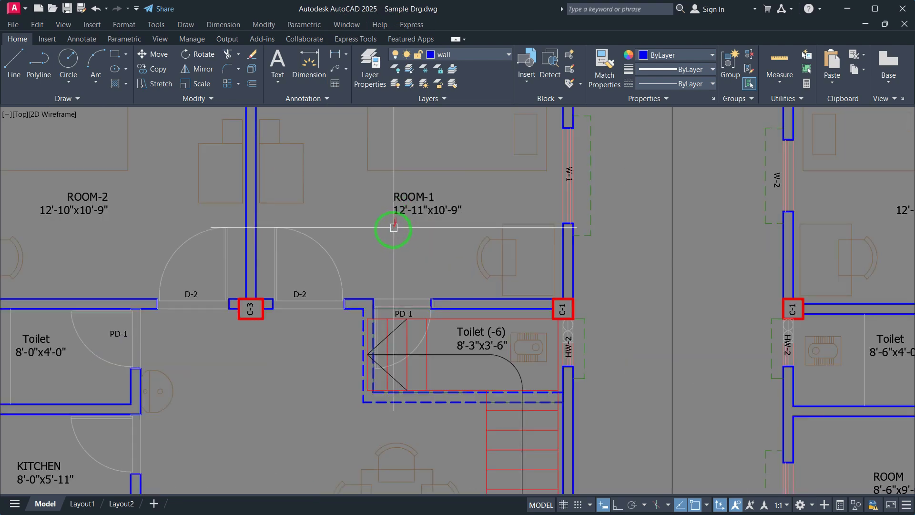
pyautogui.moveTo(327, 229); pyautogui.dragTo(333, 232, button='middle')
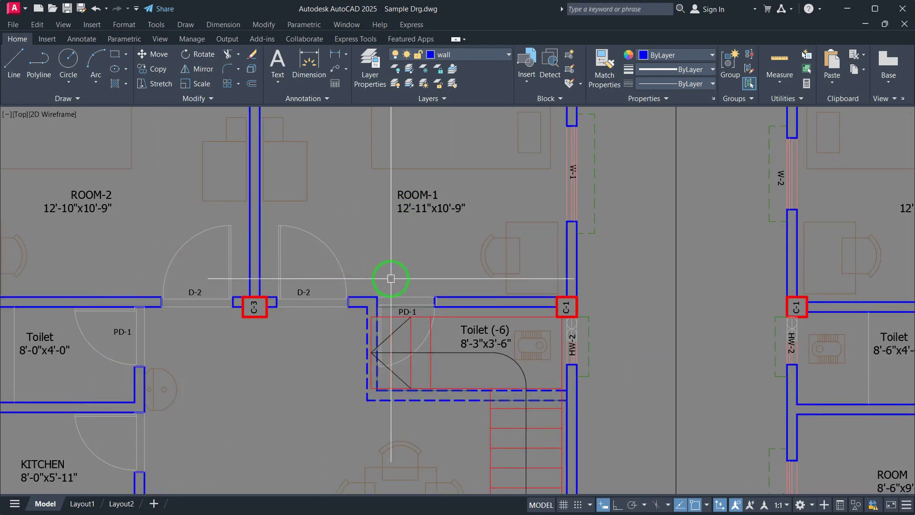
pyautogui.moveTo(419, 245); pyautogui.dragTo(380, 280, button='middle')
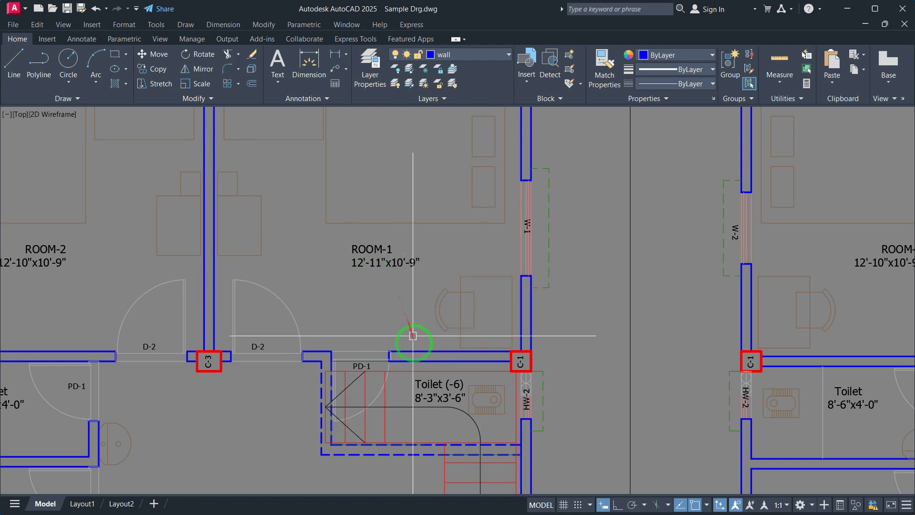
pyautogui.scroll(-2, 417, 349)
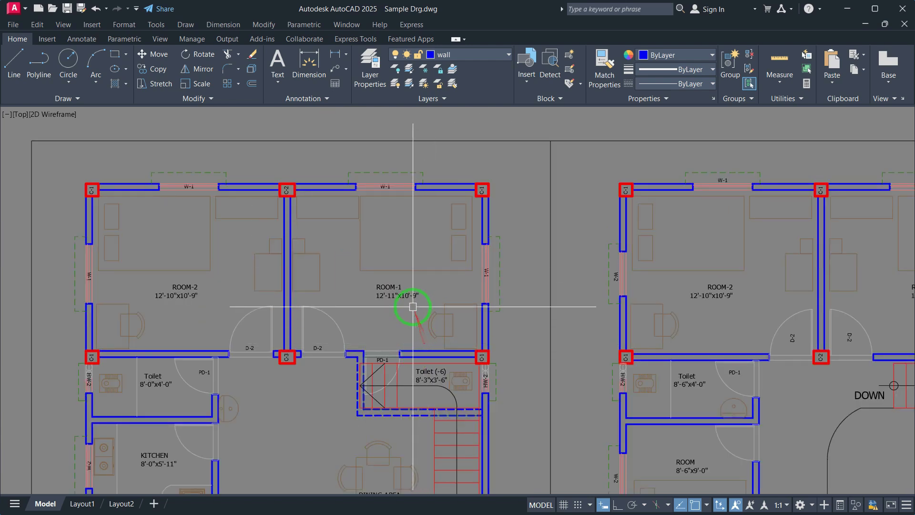
pyautogui.scroll(4, 407, 306)
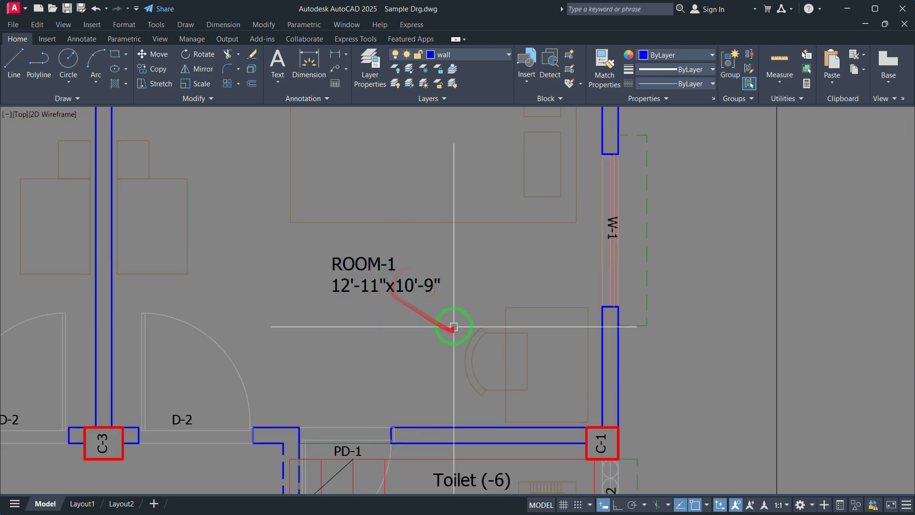
pyautogui.click(357, 26)
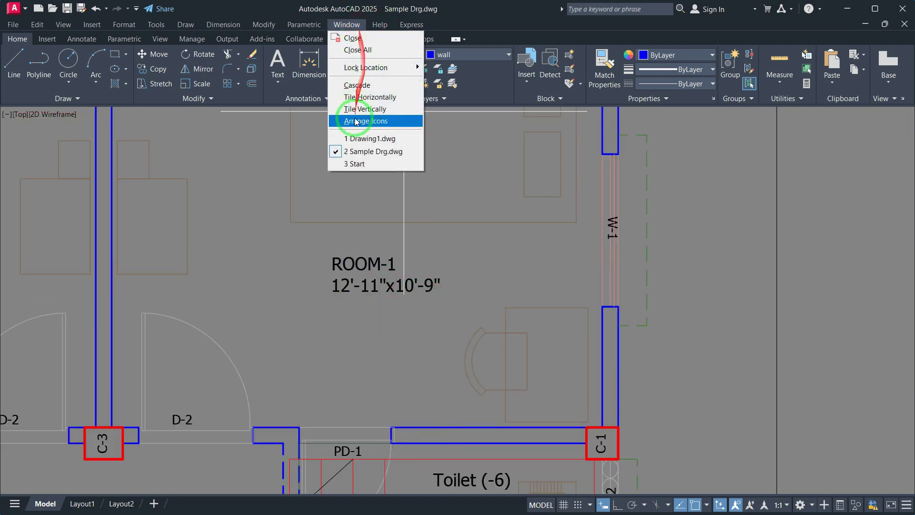
pyautogui.click(362, 138)
pyautogui.moveTo(466, 204); pyautogui.dragTo(416, 199, button='middle')
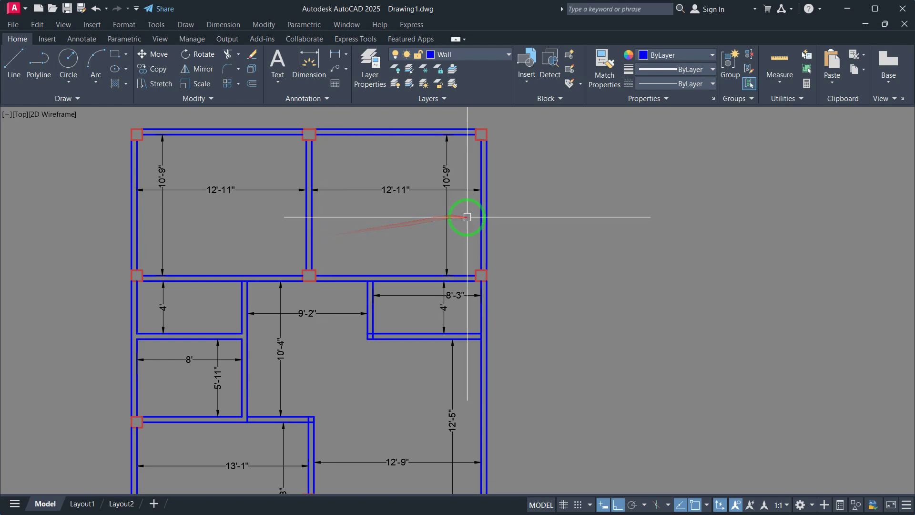
# Check the ROOM-1 label and the surrounding plan in Sample Drg.dwg once more, then go back to Drawing1.dwg.
pyautogui.click(358, 27)
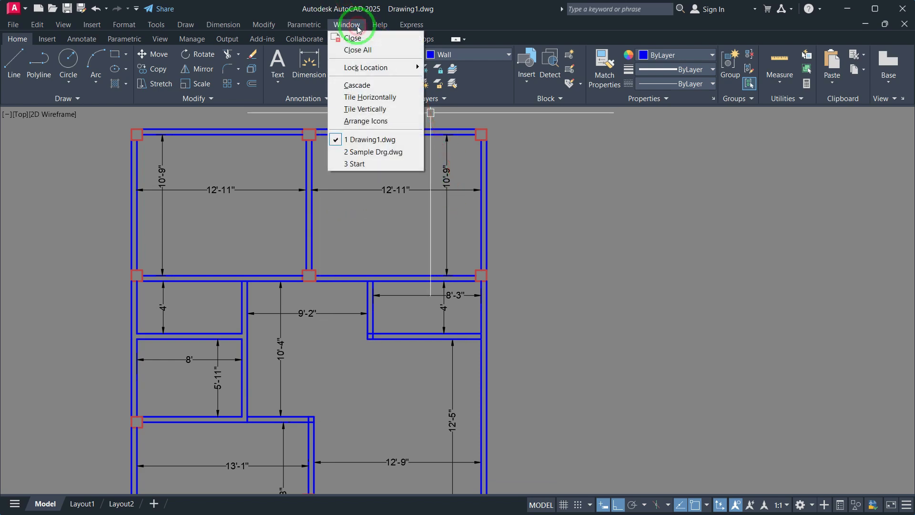
pyautogui.click(365, 149)
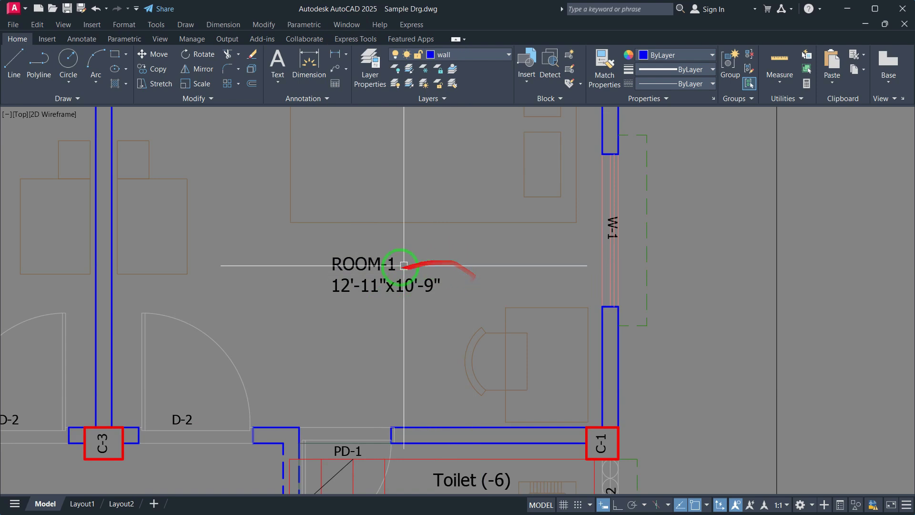
pyautogui.scroll(-2, 434, 307)
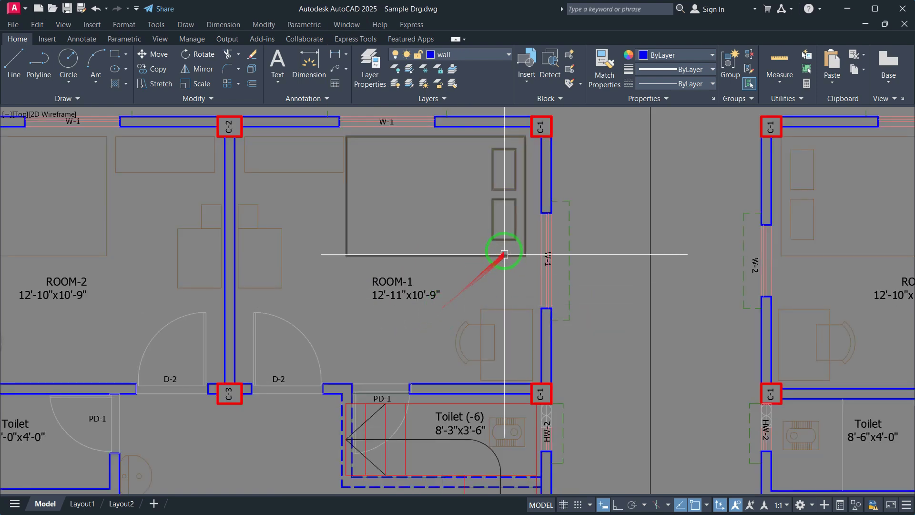
pyautogui.click(361, 25)
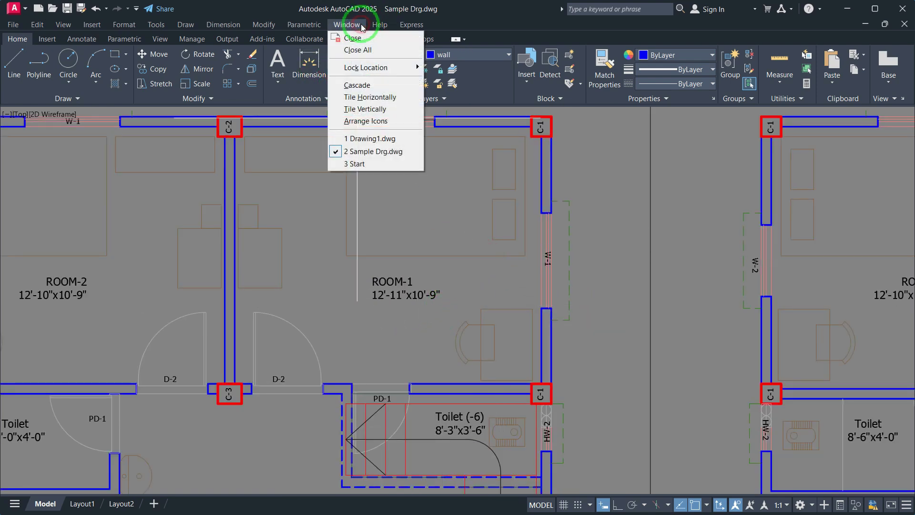
pyautogui.click(367, 139)
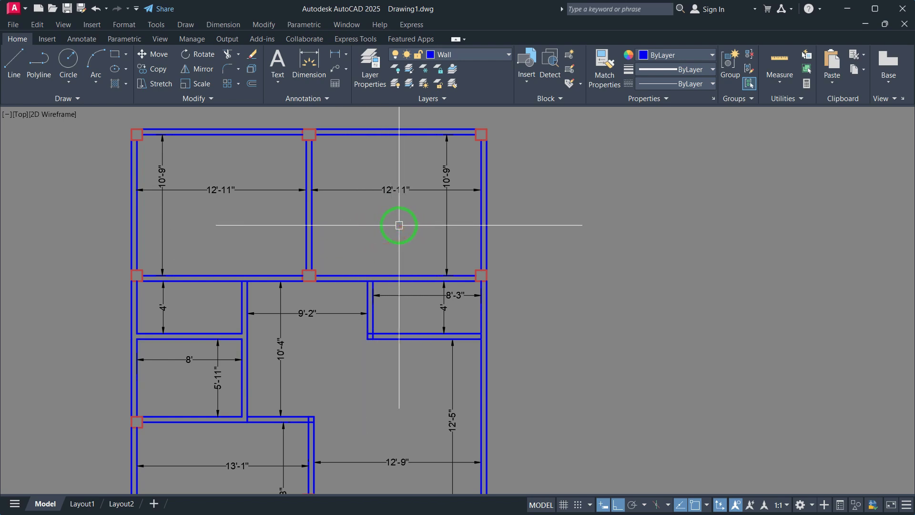
# Select an inner wall, a dimension and the upper corner columns to check their layers, and clear the selection.
pyautogui.click(117, 119)
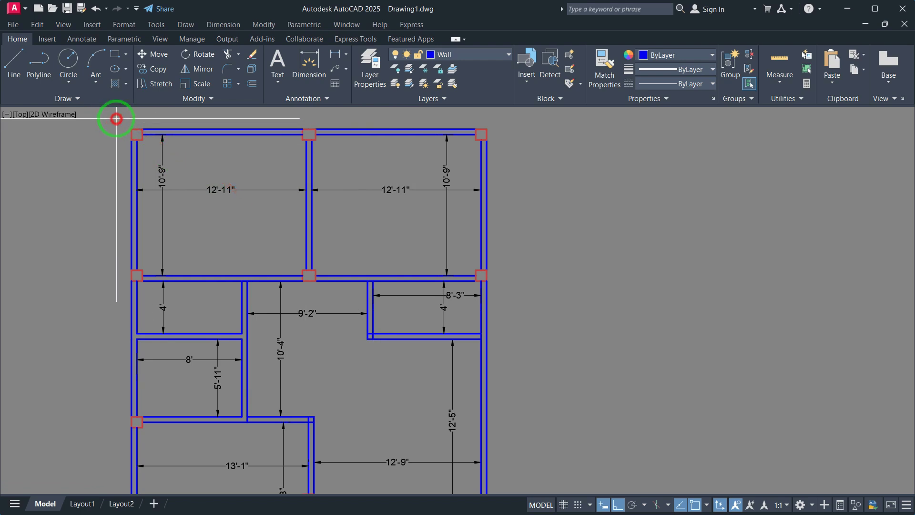
pyautogui.click(179, 153)
pyautogui.click(308, 215)
pyautogui.click(456, 393)
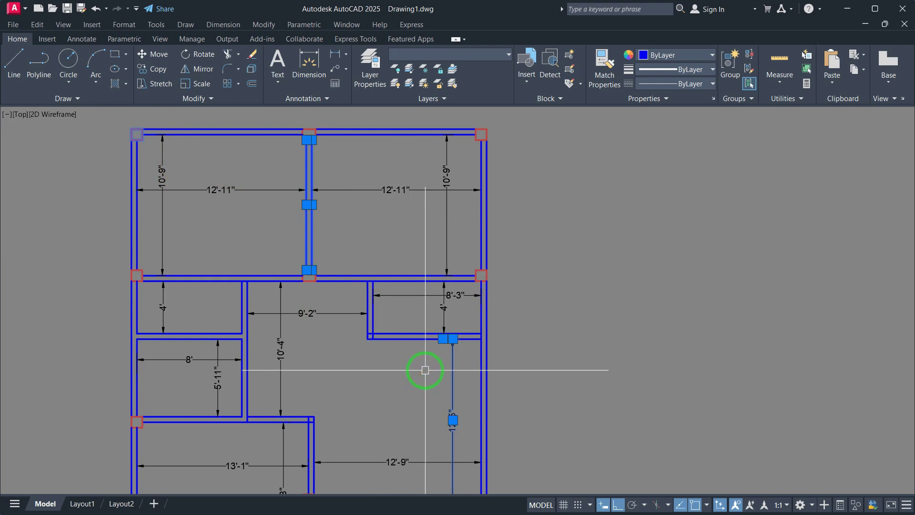
pyautogui.press('Escape')
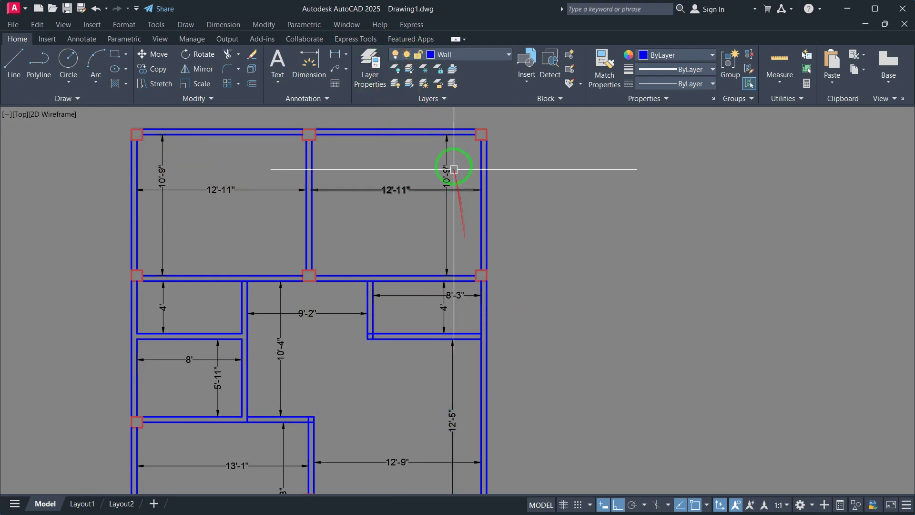
pyautogui.click(457, 123)
pyautogui.click(516, 187)
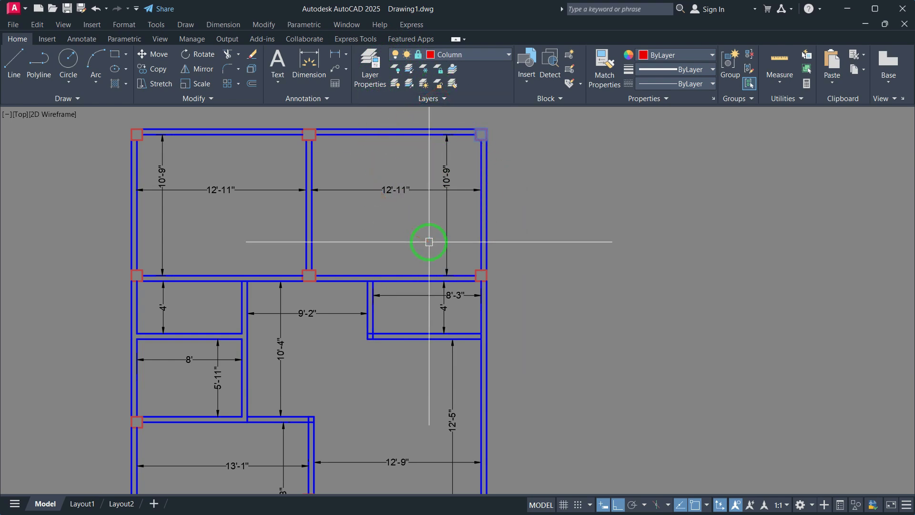
pyautogui.press('Escape')
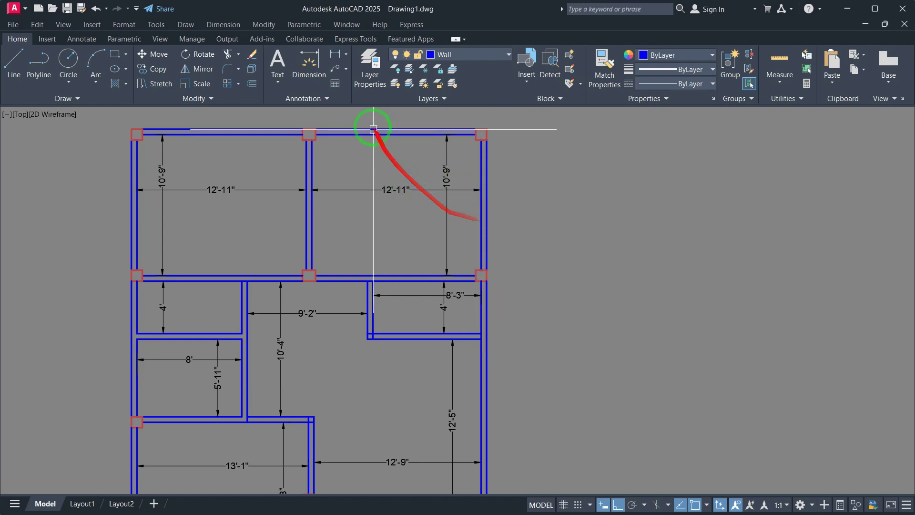
# Create a new layer named Text with a 0.15 mm lineweight.
pyautogui.click(371, 74)
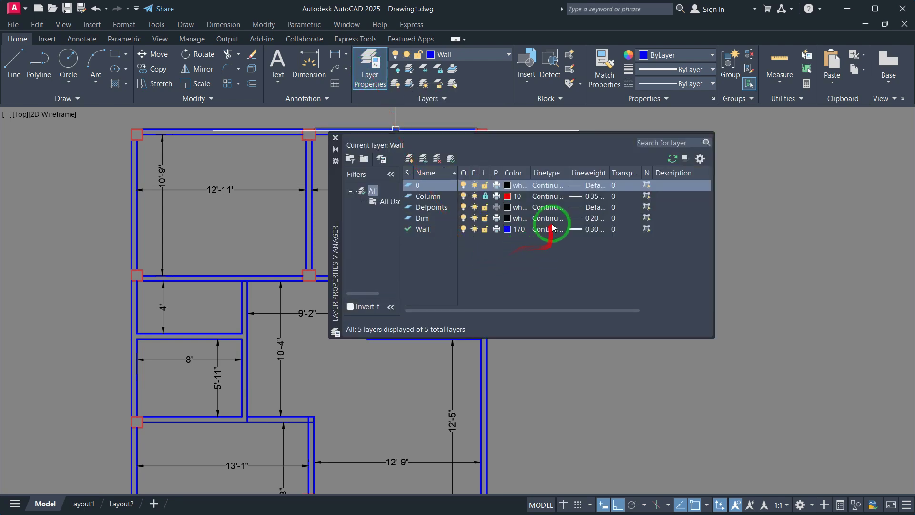
pyautogui.moveTo(532, 166); pyautogui.dragTo(547, 168)
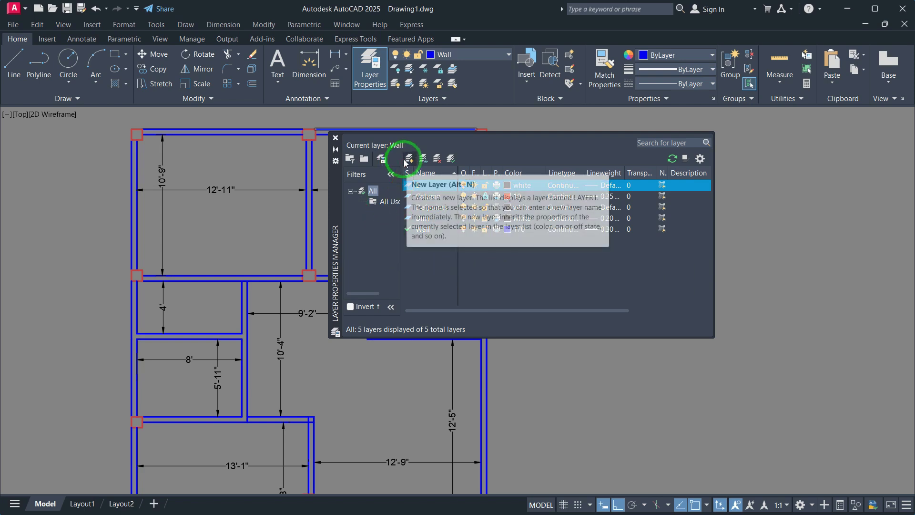
pyautogui.click(410, 159)
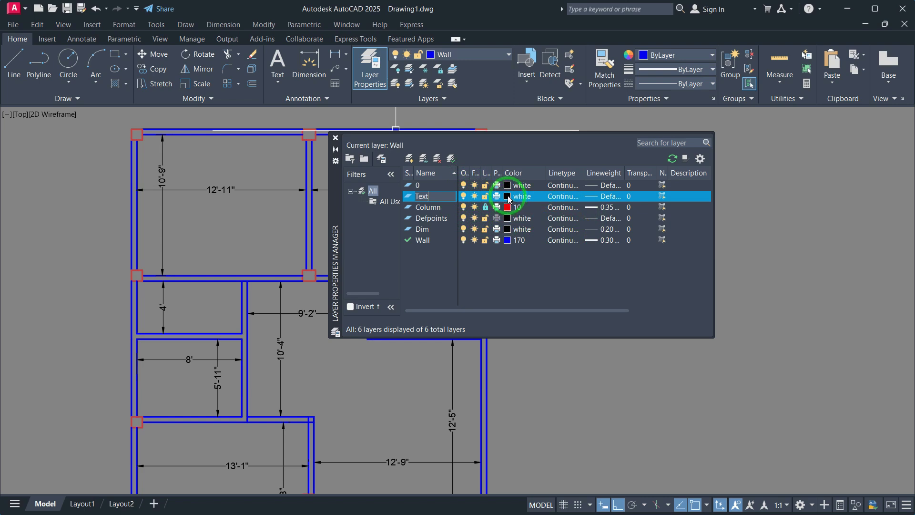
pyautogui.click(615, 200)
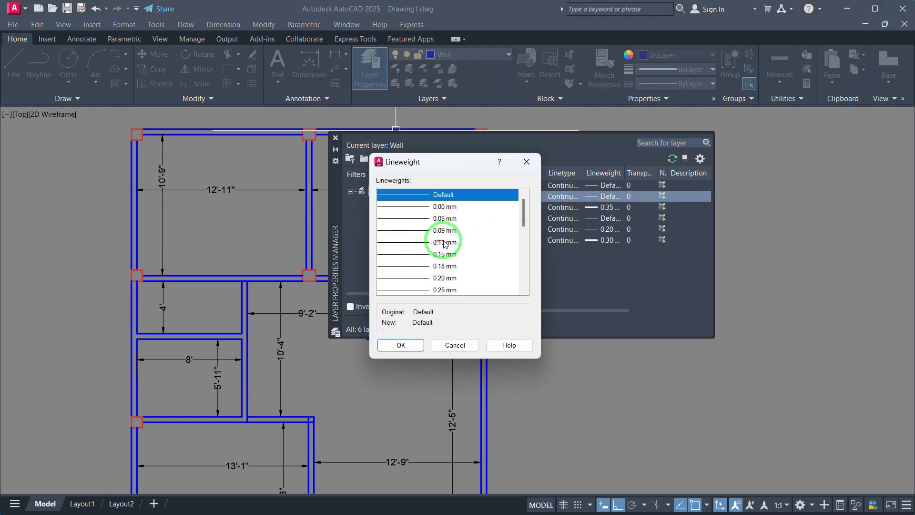
pyautogui.scroll(-1, 444, 244)
pyautogui.click(445, 208)
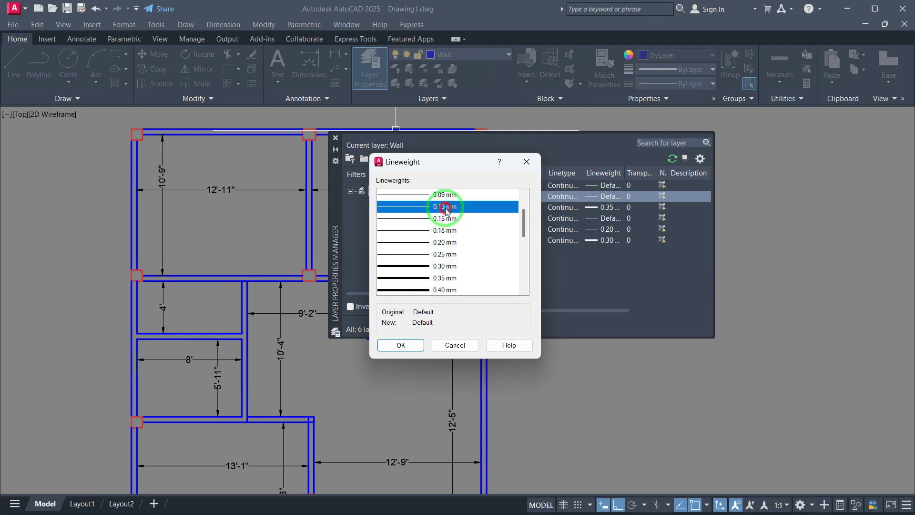
pyautogui.click(442, 219)
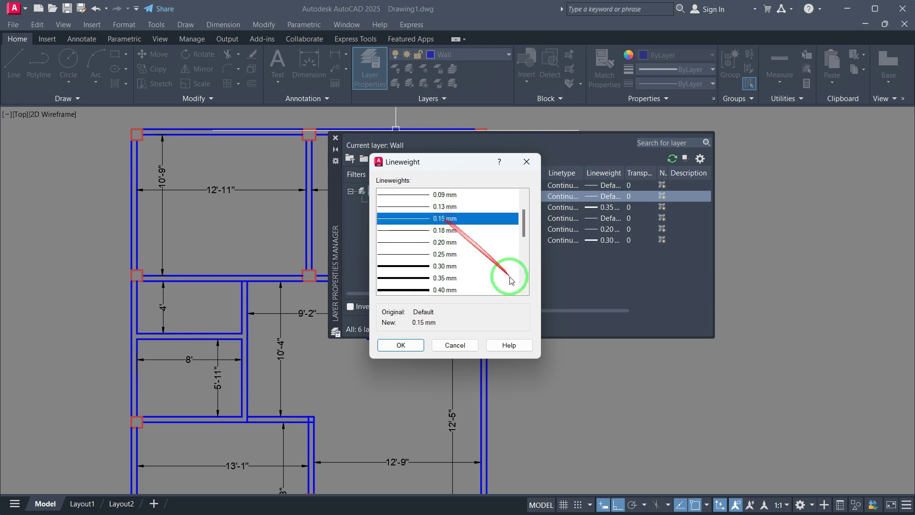
pyautogui.click(406, 345)
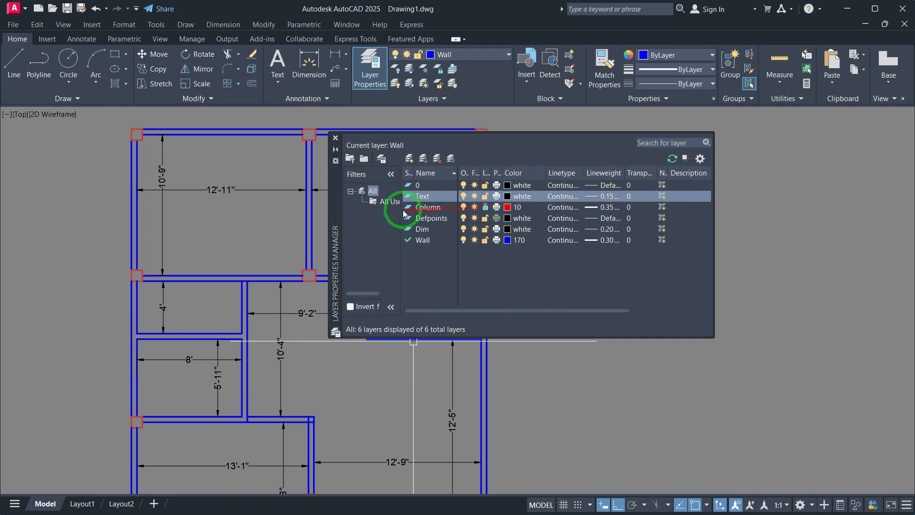
pyautogui.click(335, 138)
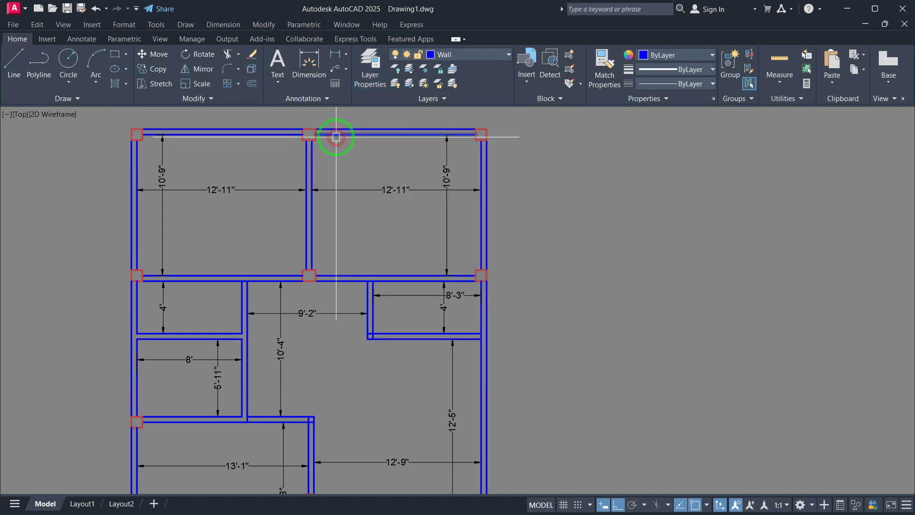
# Make the Text layer current and add the multiline text "Room-1" inside the upper-right room of the plan.
pyautogui.click(500, 54)
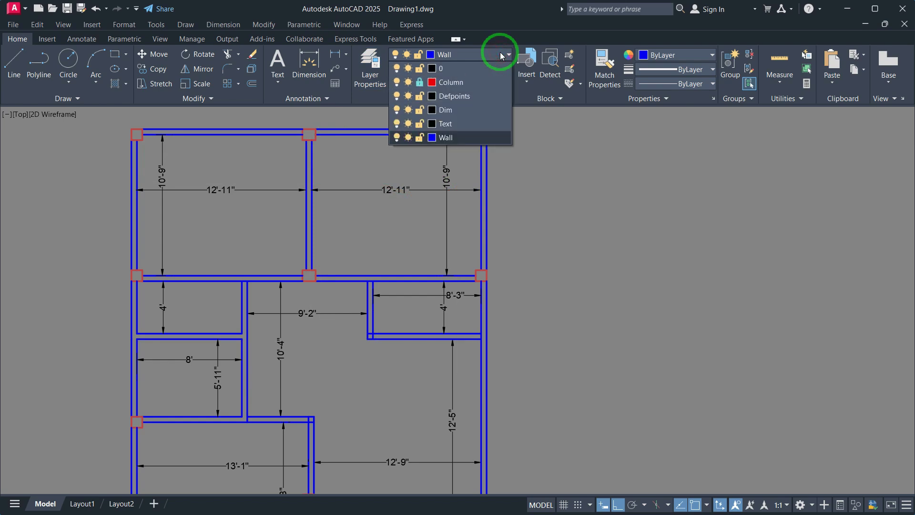
pyautogui.click(458, 123)
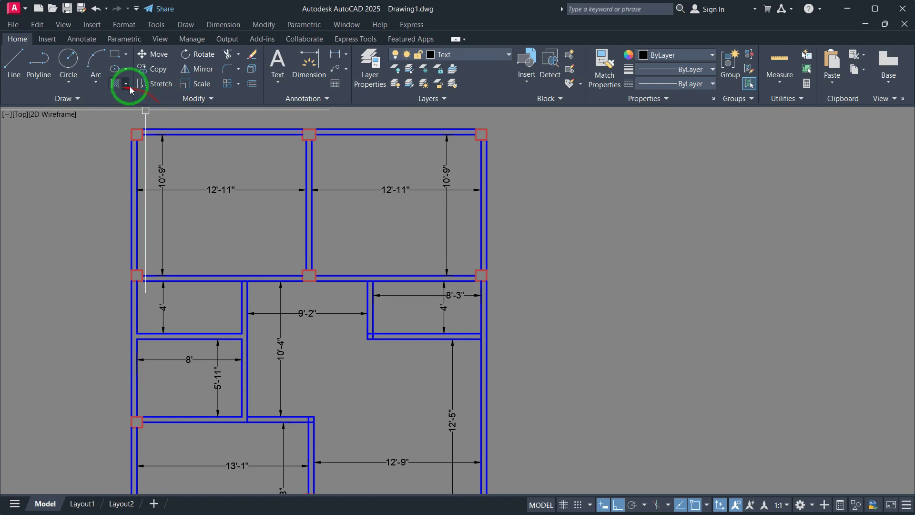
pyautogui.click(278, 60)
pyautogui.click(356, 201)
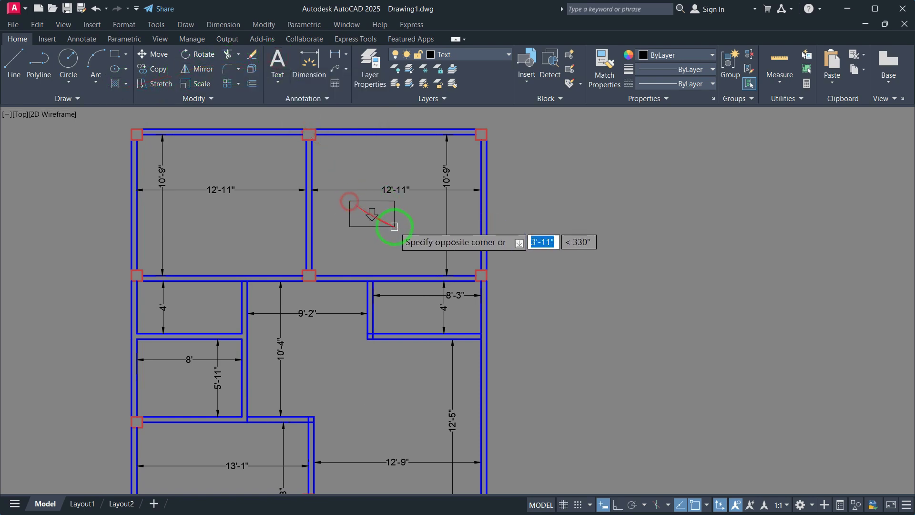
pyautogui.click(403, 225)
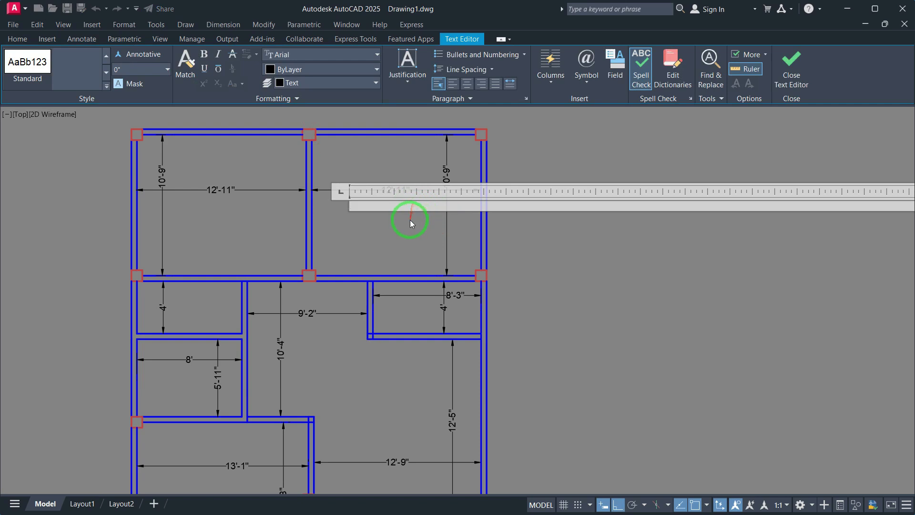
pyautogui.write('room')
pyautogui.press('BackSpace')
pyautogui.press('BackSpace')
pyautogui.press('BackSpace')
pyautogui.press('BackSpace')
pyautogui.write('Room-1')
pyautogui.click(409, 220)
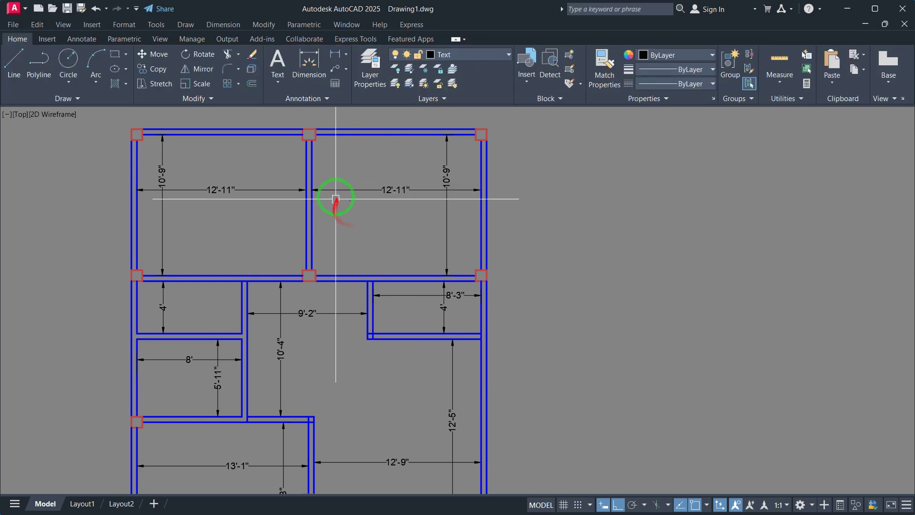
# Select the room label placed in the upper-right room to locate it, and clear the selection.
pyautogui.click(365, 213)
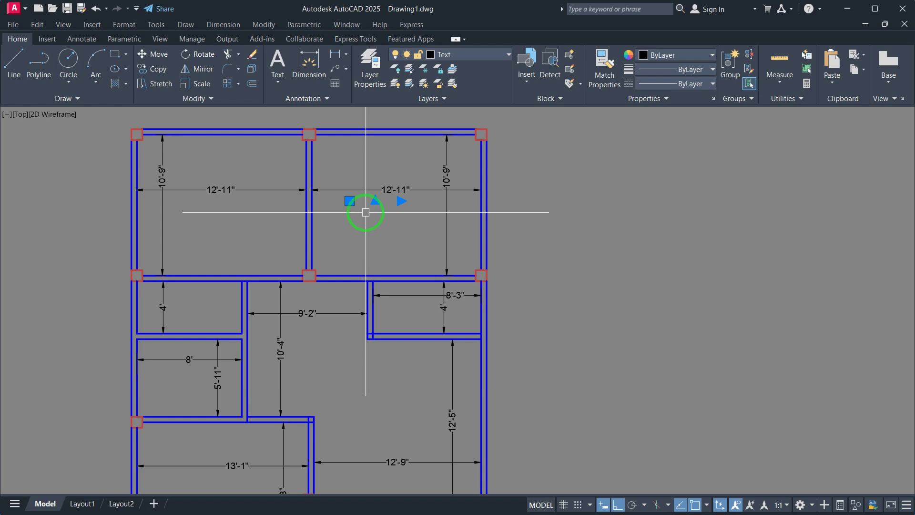
pyautogui.moveTo(337, 179); pyautogui.dragTo(375, 234)
pyautogui.press('Escape')
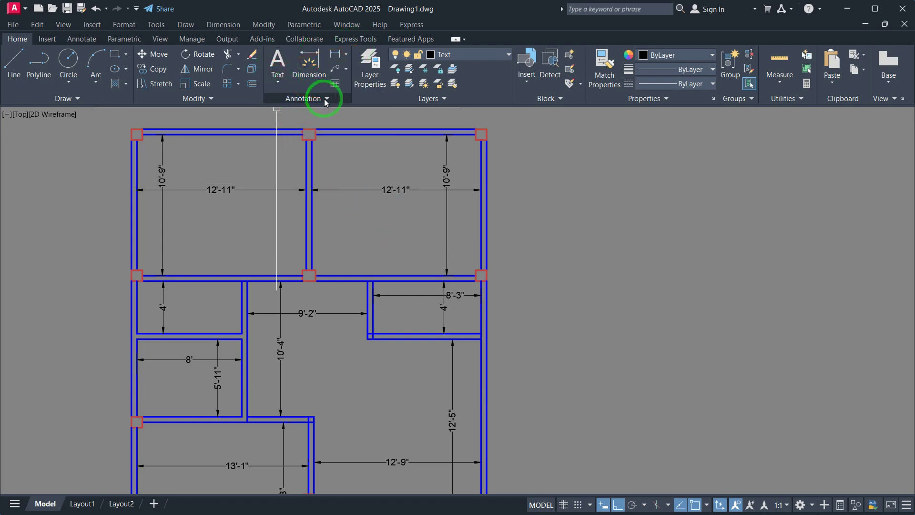
# Set the font of the Standard text style to Tahoma.
pyautogui.click(325, 100)
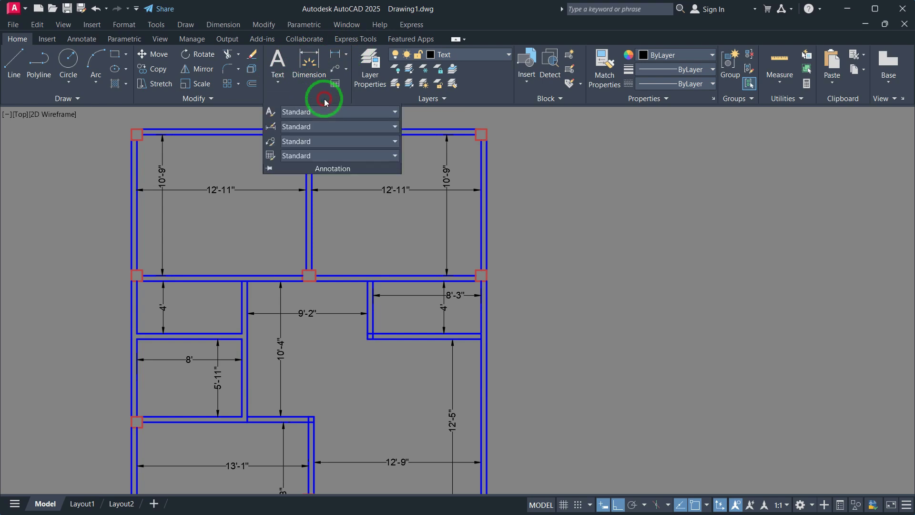
pyautogui.click(271, 115)
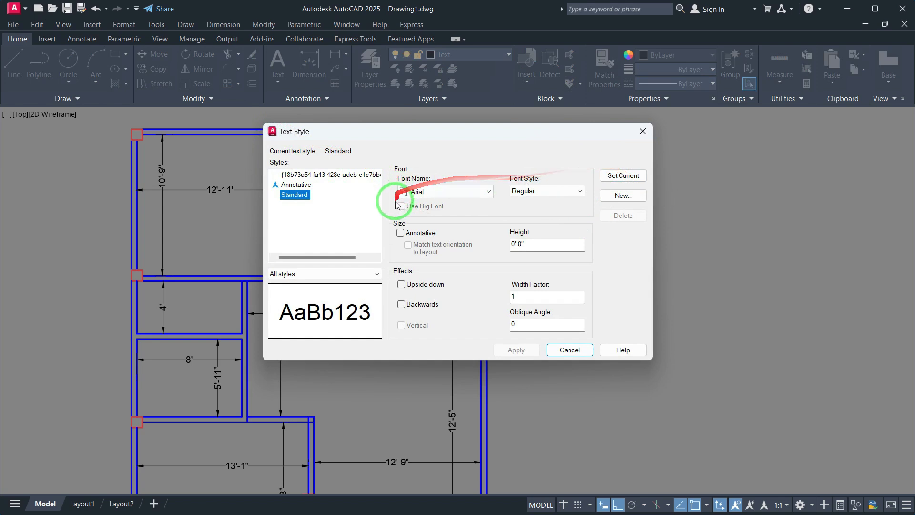
pyautogui.click(489, 191)
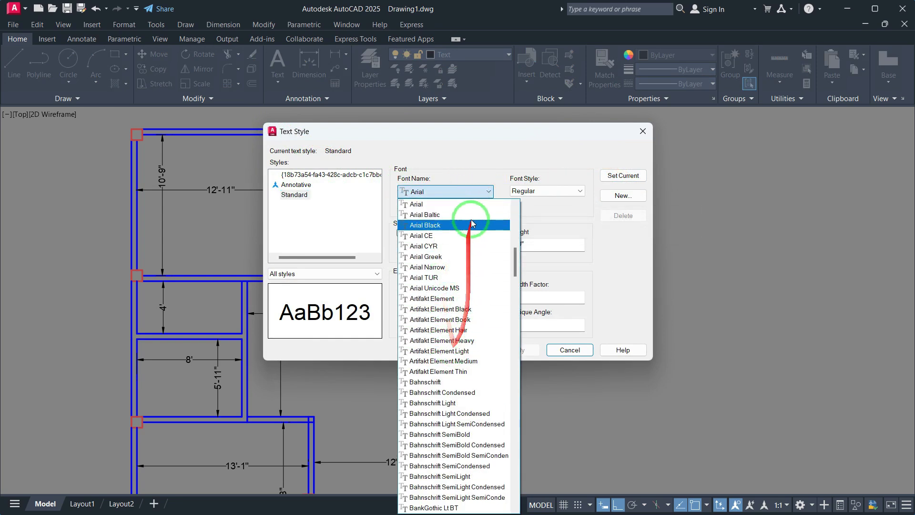
pyautogui.click(500, 160)
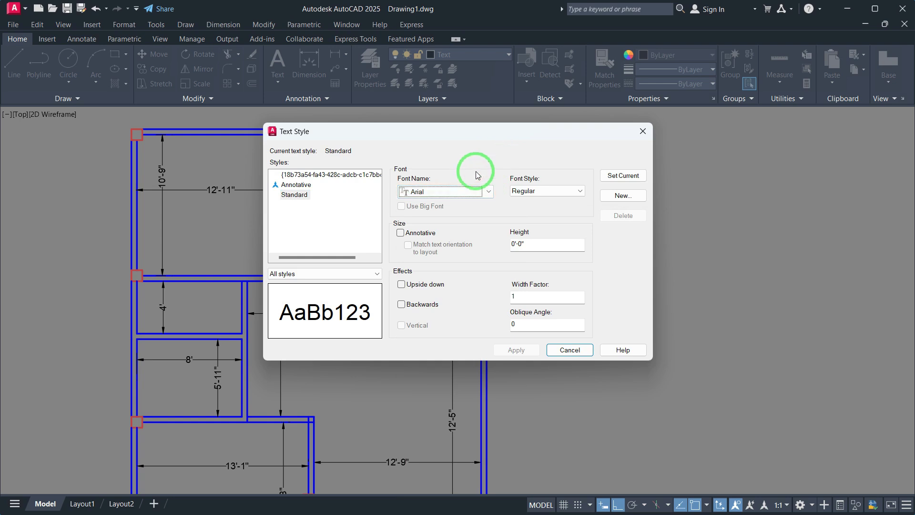
pyautogui.click(488, 193)
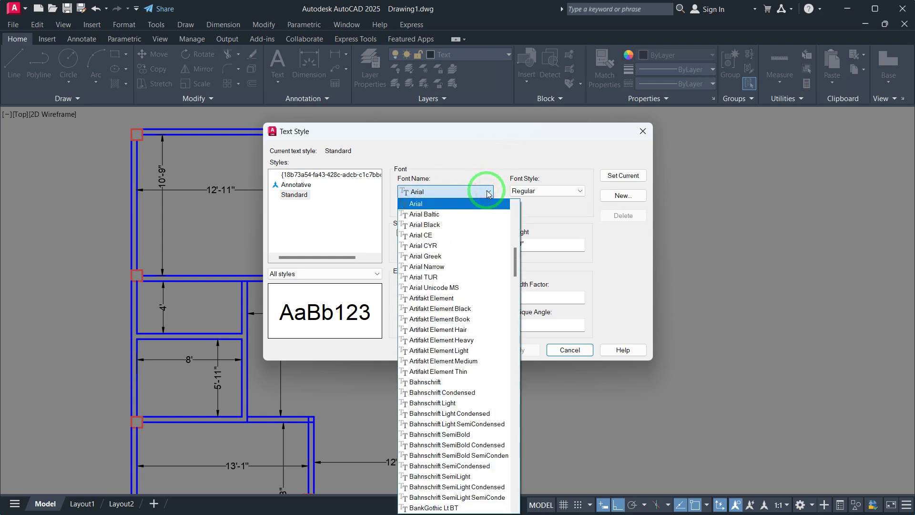
pyautogui.press('t')
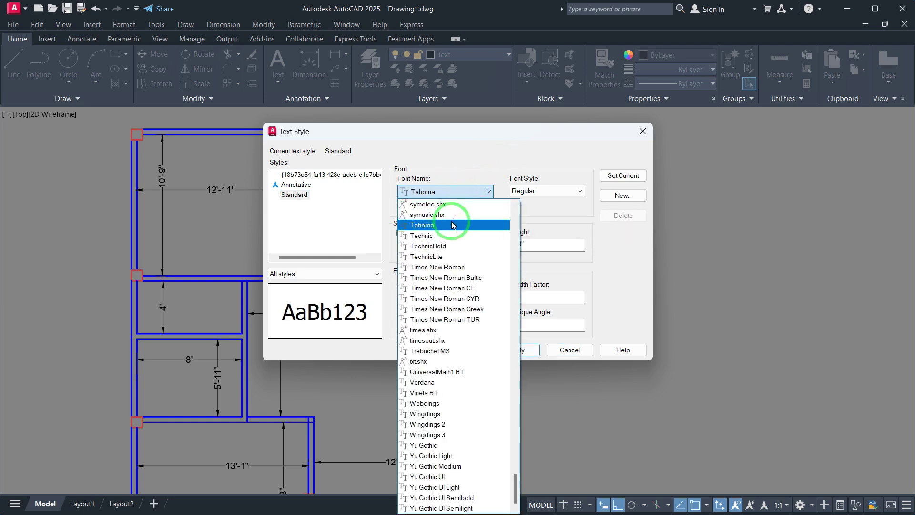
pyautogui.click(453, 225)
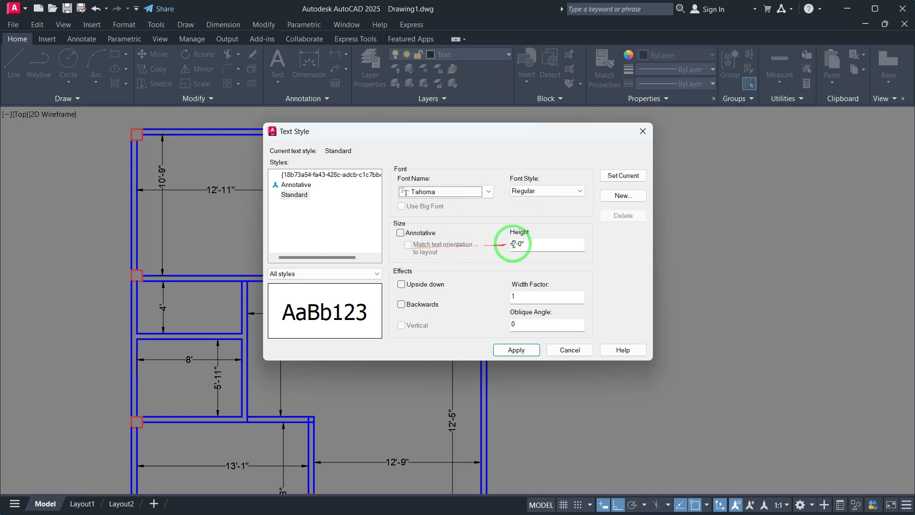
# Set the Standard text style's height to 6 inches, apply it and make the style current.
pyautogui.doubleClick(531, 243)
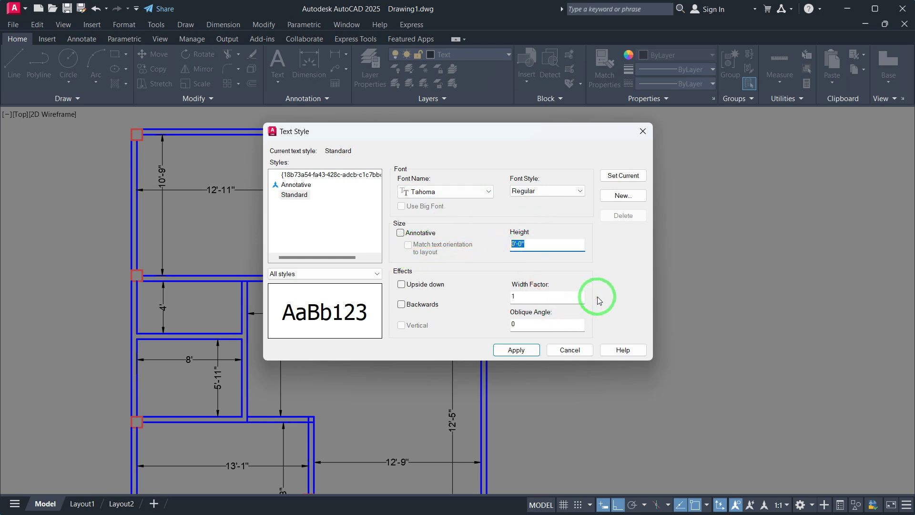
pyautogui.write('6')
pyautogui.click(522, 353)
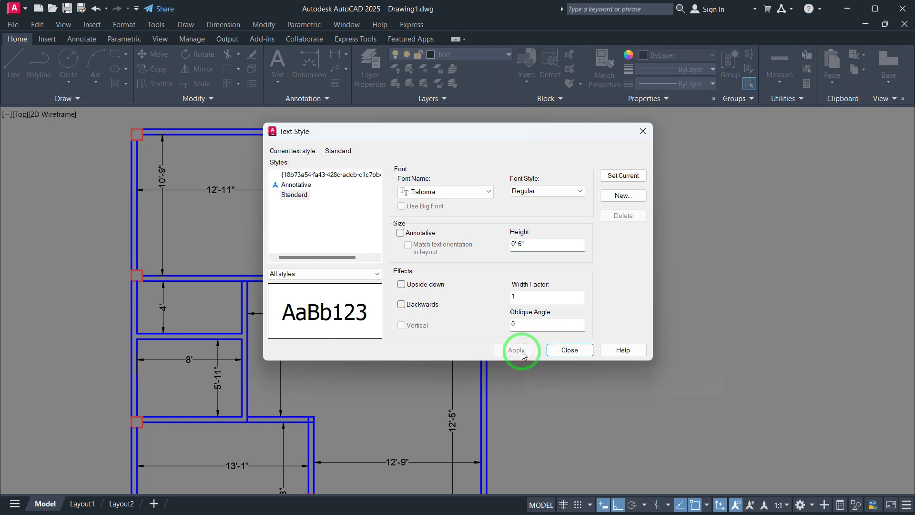
pyautogui.click(623, 175)
pyautogui.click(576, 352)
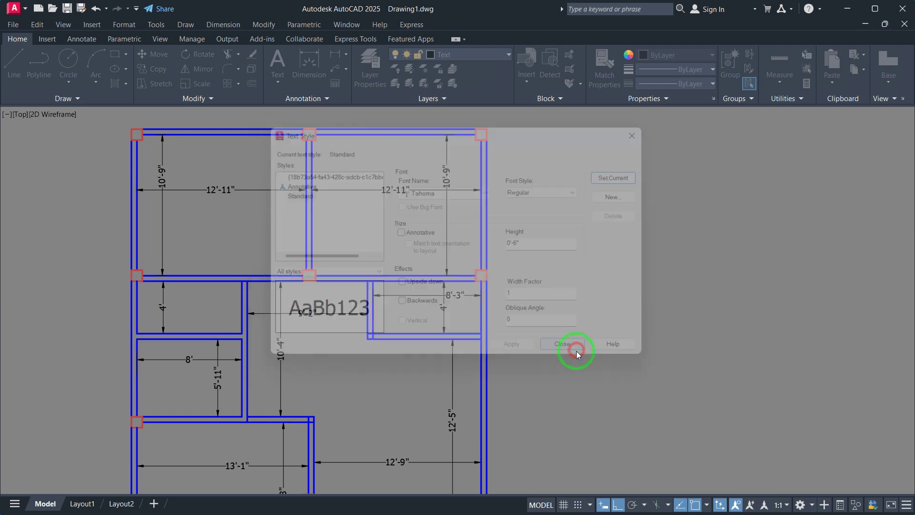
# Add multiline text in the upper-right room reading "Room-1" with 12'-11"x10'-9" on the second line.
pyautogui.click(277, 60)
pyautogui.click(332, 210)
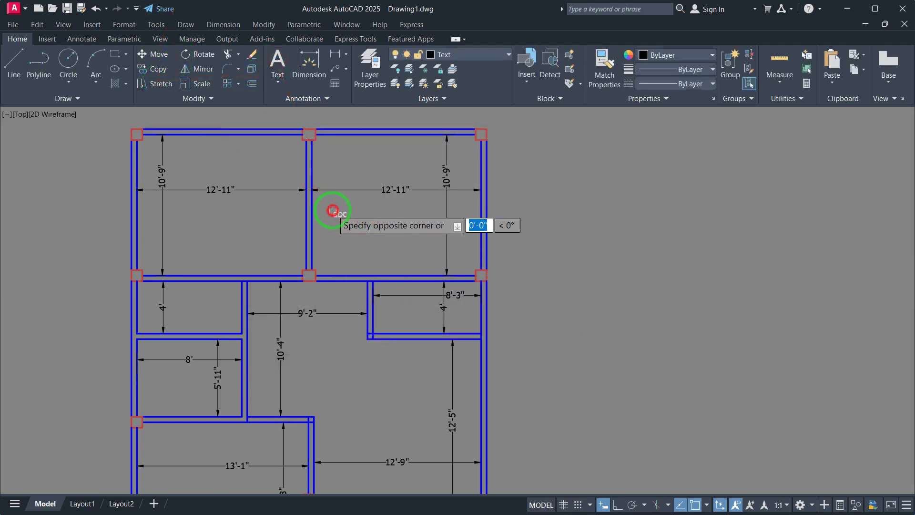
pyautogui.click(391, 246)
pyautogui.write('Roo')
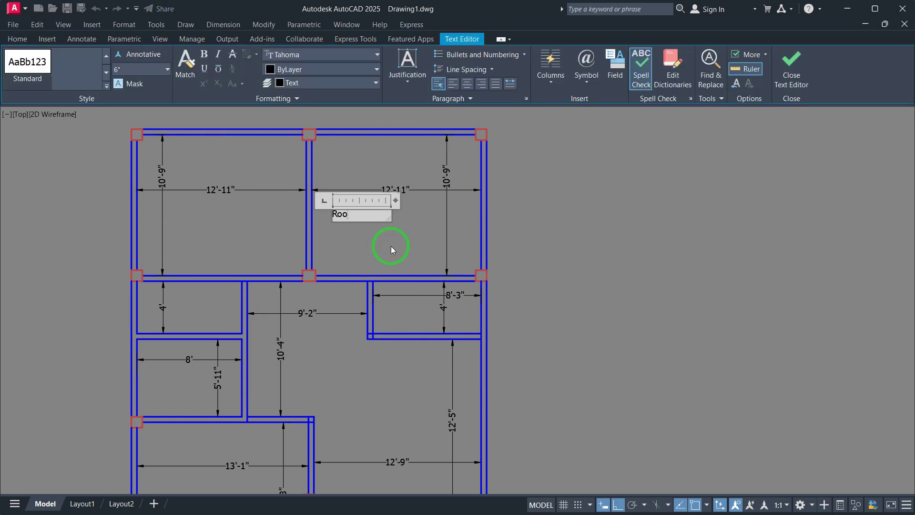
pyautogui.write('m-1')
pyautogui.press('Return')
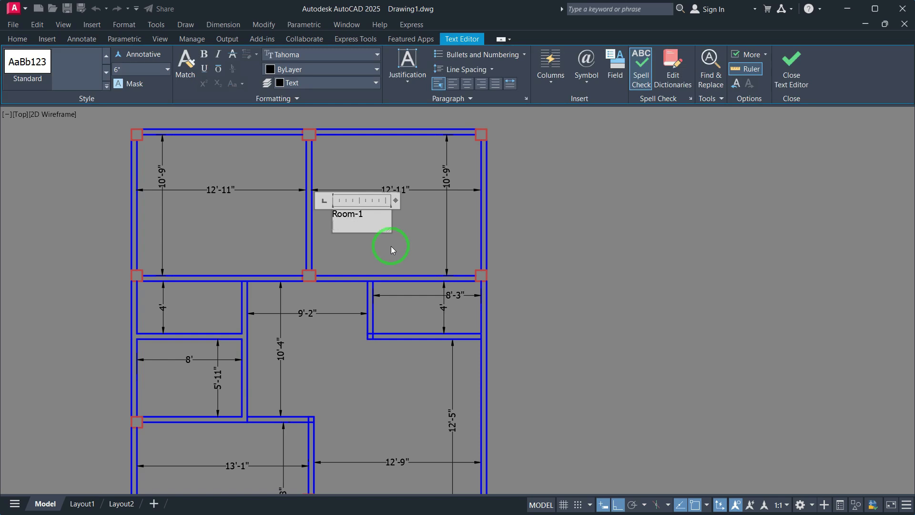
pyautogui.write('12\'-11"x10\'-9')
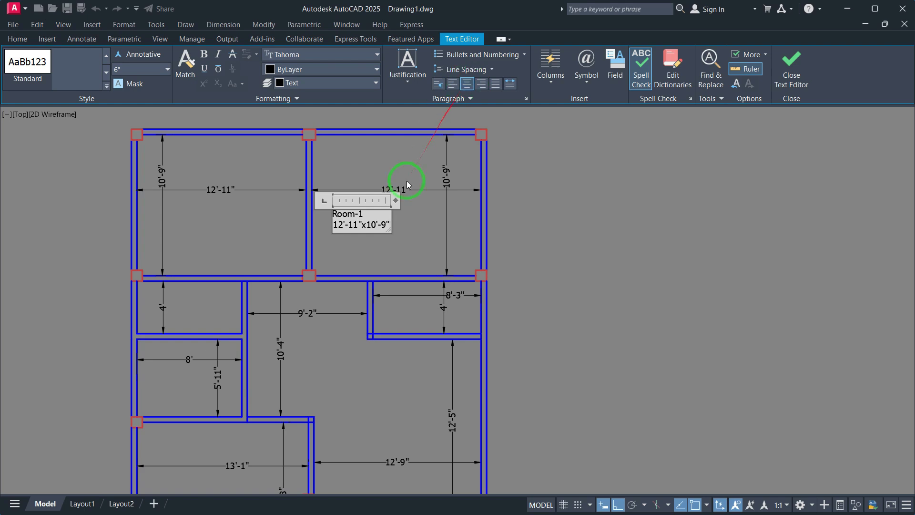
# Center both lines of the Room-1 label and finish editing the text.
pyautogui.hotkey('ctrl', 'a')
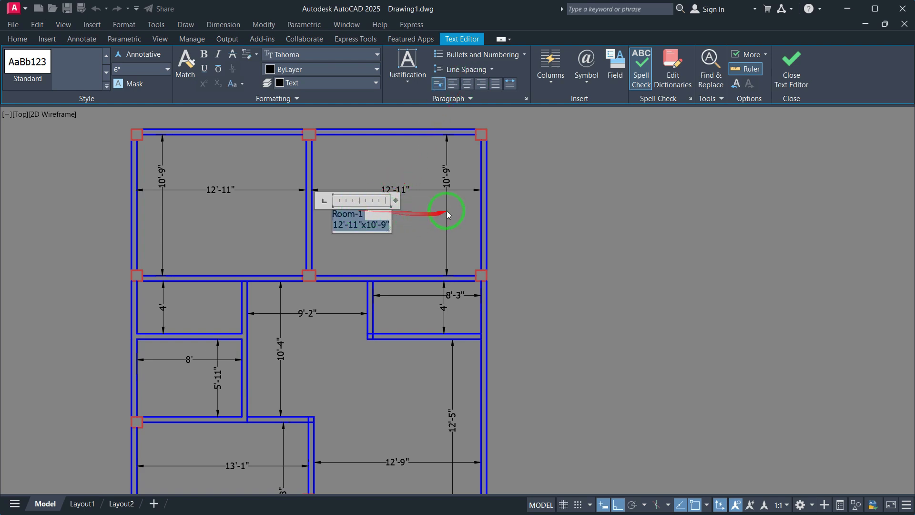
pyautogui.click(468, 84)
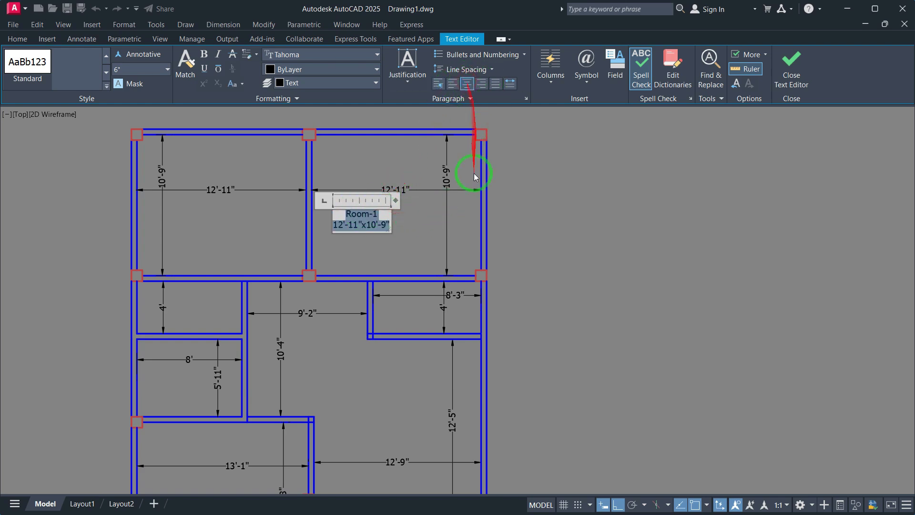
pyautogui.click(414, 248)
# Move the Room-1 label slightly sideways toward the middle of the upper-right room.
pyautogui.moveTo(353, 219); pyautogui.dragTo(375, 198, button='middle')
pyautogui.click(392, 205)
pyautogui.write('m')
pyautogui.press('Return')
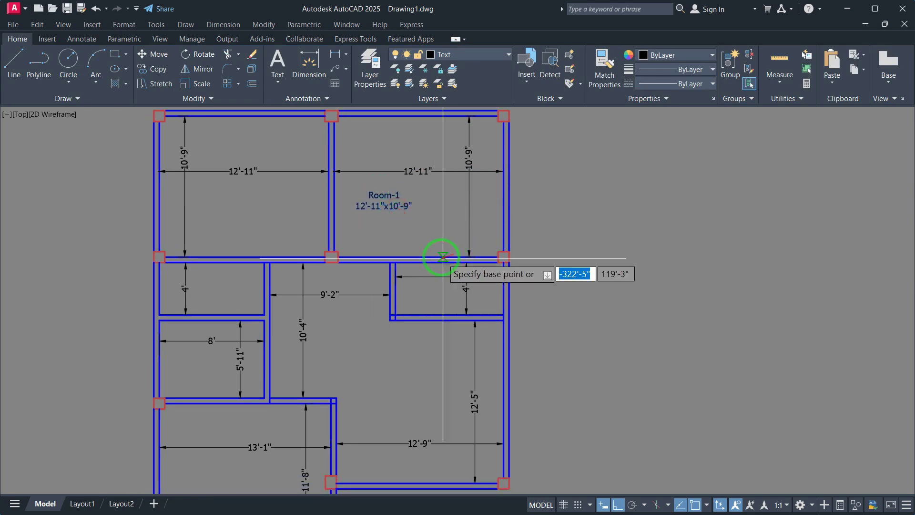
pyautogui.click(405, 227)
pyautogui.click(431, 227)
# Open the Room-1 label and select its text to check the text height, leaving it unchanged.
pyautogui.scroll(4, 430, 226)
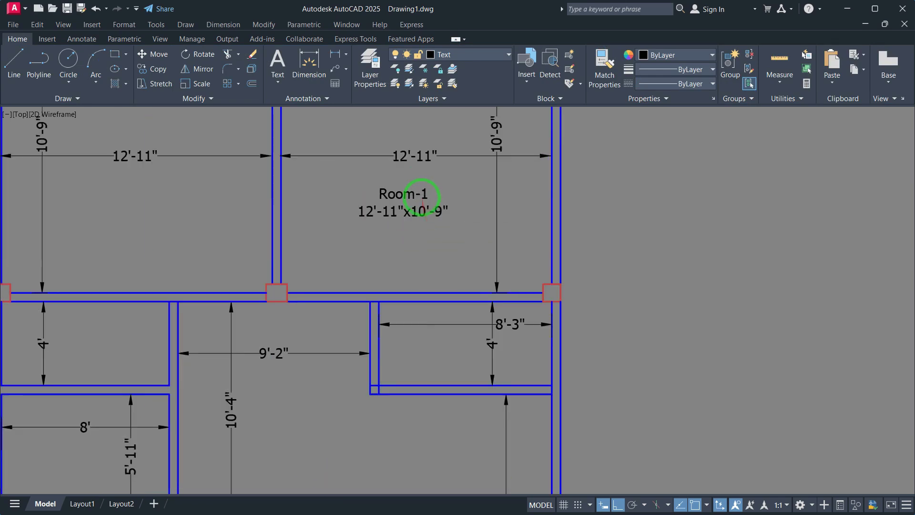
pyautogui.click(409, 196)
pyautogui.doubleClick(409, 195)
pyautogui.moveTo(352, 188); pyautogui.dragTo(474, 252)
pyautogui.click(138, 69)
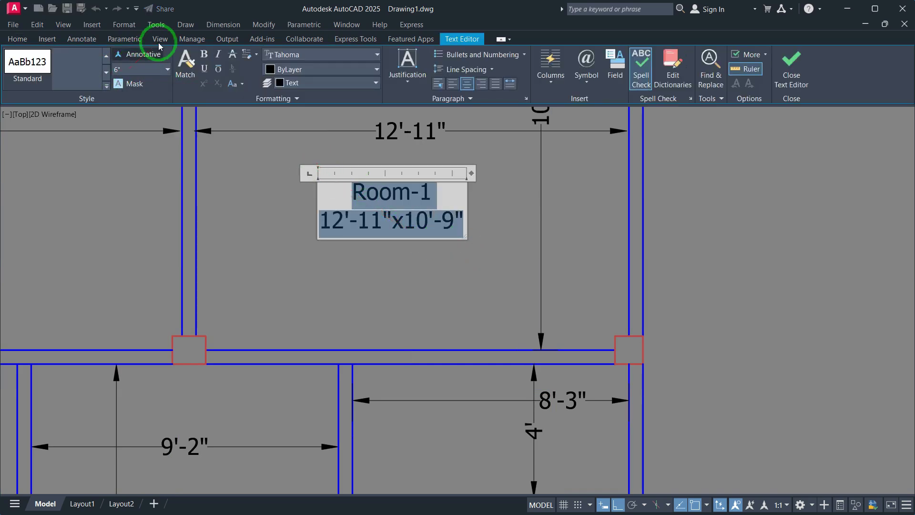
pyautogui.click(429, 273)
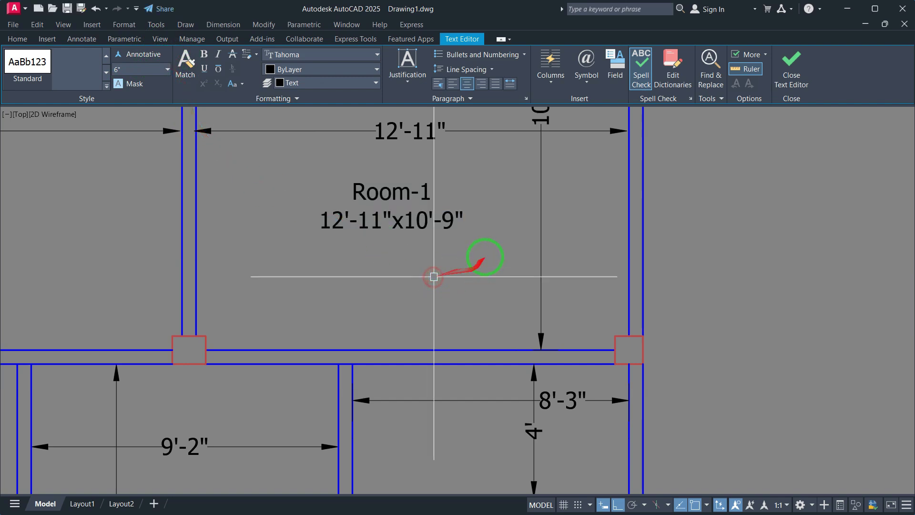
pyautogui.scroll(-4, 475, 231)
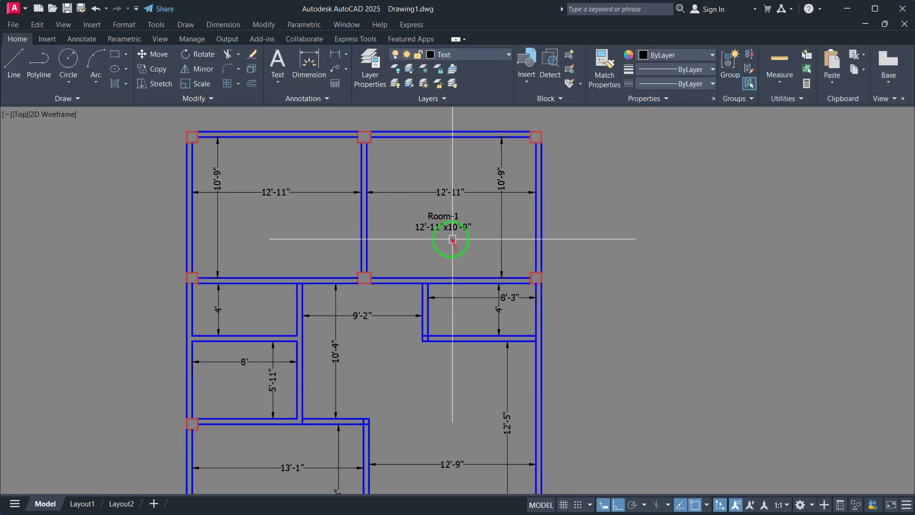
# Copy the Room-1 label into the upper-left room and the large room with the 12'-9" dimension.
pyautogui.click(444, 220)
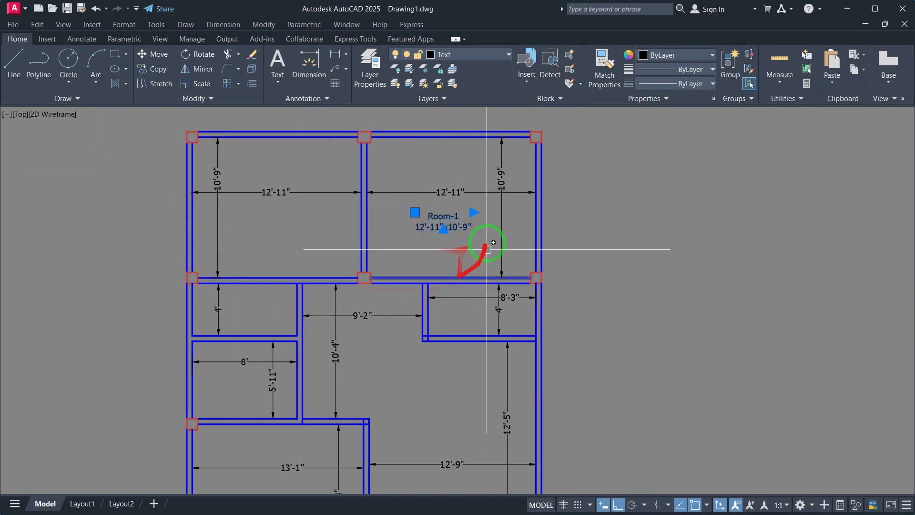
pyautogui.click(148, 54)
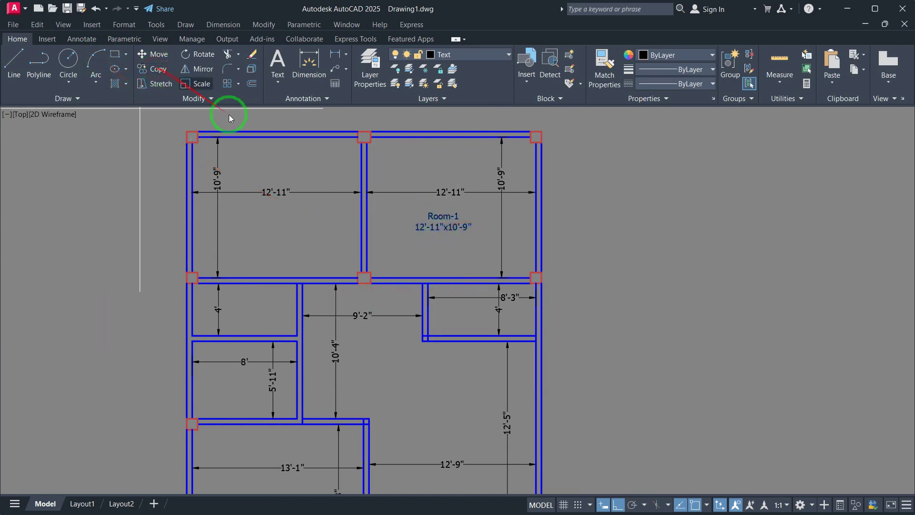
pyautogui.click(444, 230)
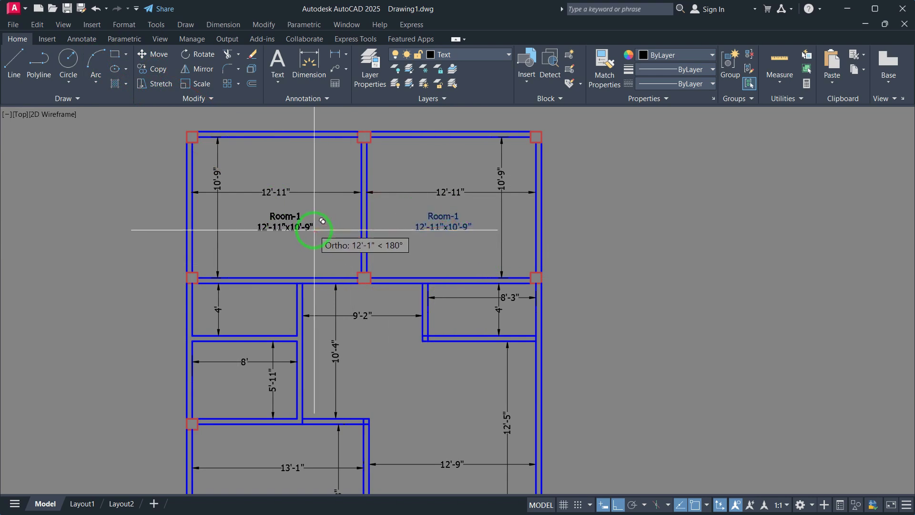
pyautogui.scroll(-2, 316, 200)
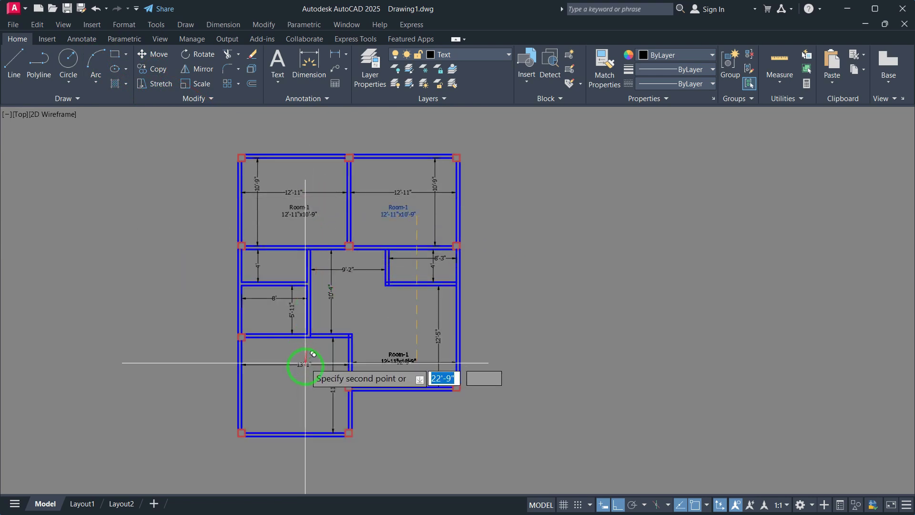
pyautogui.scroll(4, 411, 341)
# Turn off Ortho mode and place another copy of the label in the bottom-left 13'-1" room.
pyautogui.press('F8')
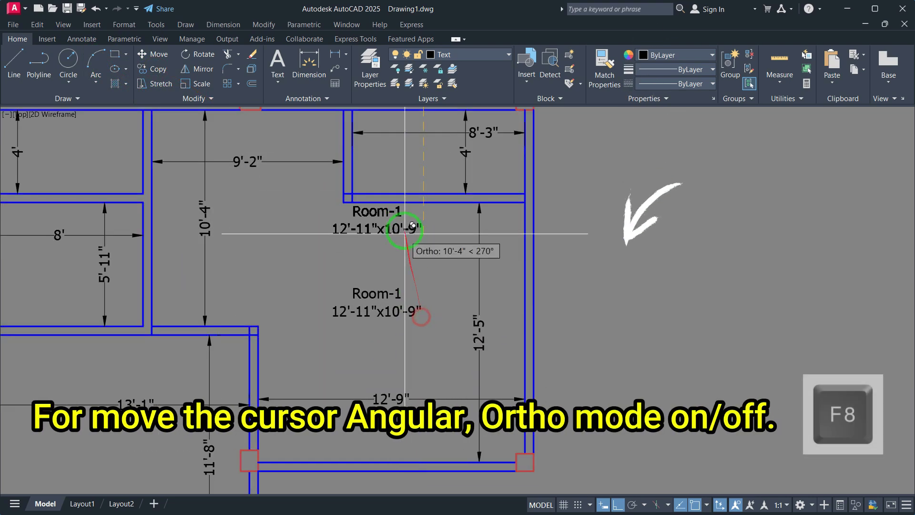
pyautogui.scroll(-6, 406, 230)
pyautogui.press('F8')
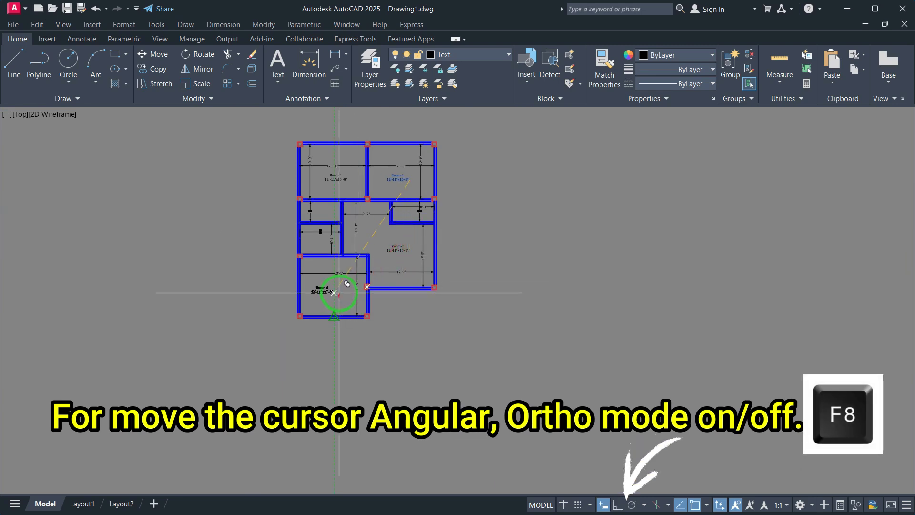
pyautogui.scroll(4, 350, 290)
pyautogui.scroll(-2, 344, 262)
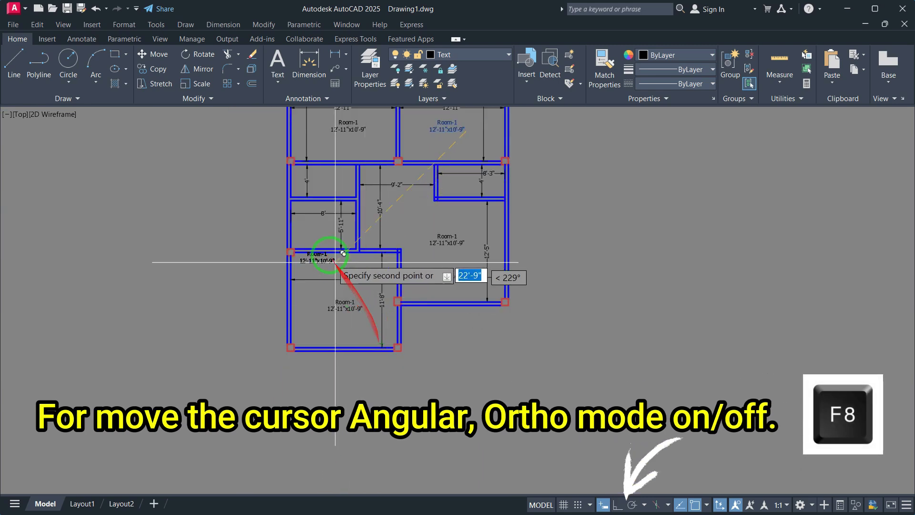
# Place further label copies in the 8' by 5'-11" room, the 4' room above it and the 8'-3" room.
pyautogui.scroll(6, 330, 234)
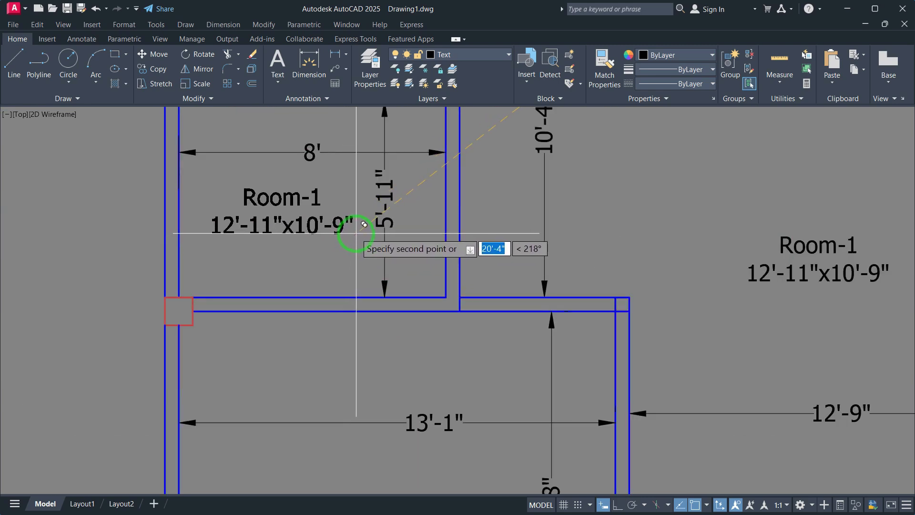
pyautogui.scroll(-6, 356, 234)
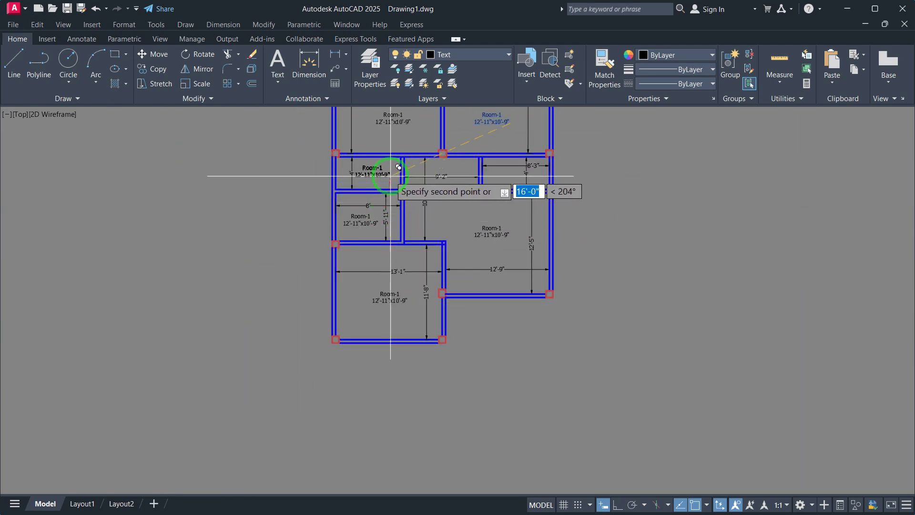
pyautogui.scroll(4, 382, 174)
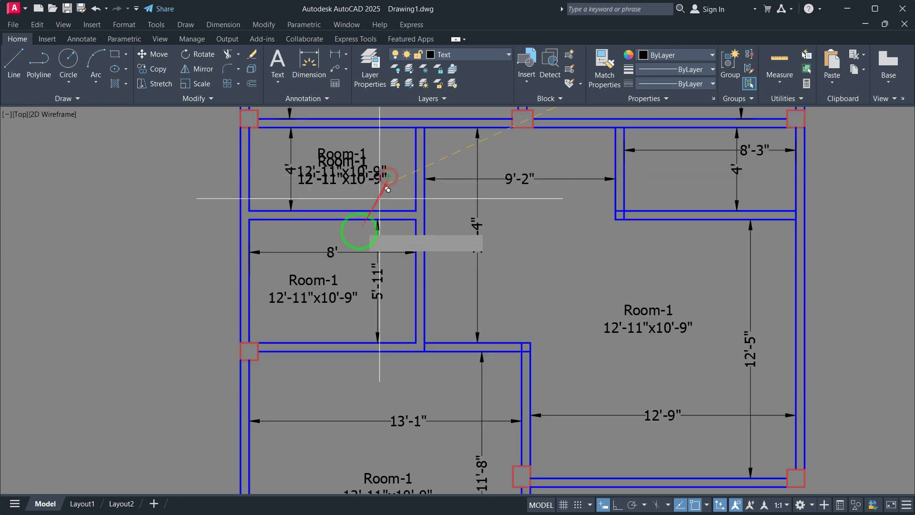
pyautogui.scroll(-4, 447, 254)
pyautogui.scroll(8, 519, 224)
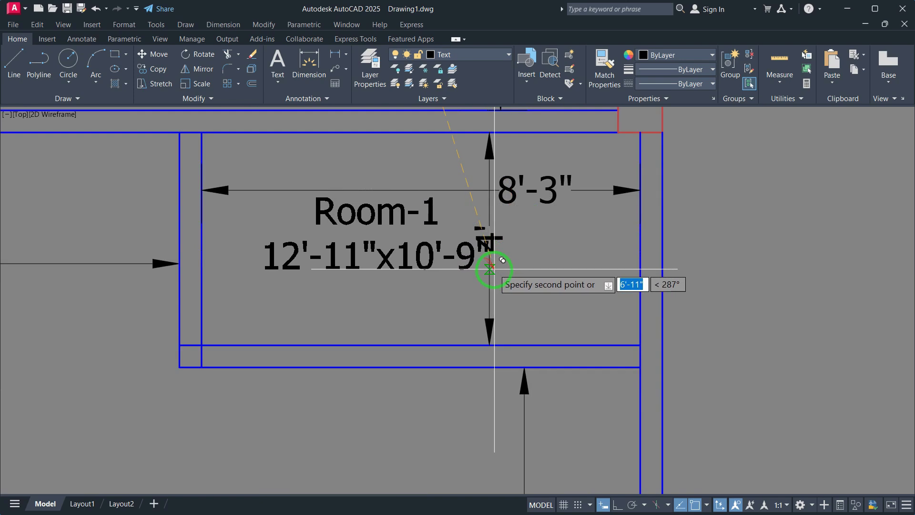
pyautogui.scroll(-5, 596, 243)
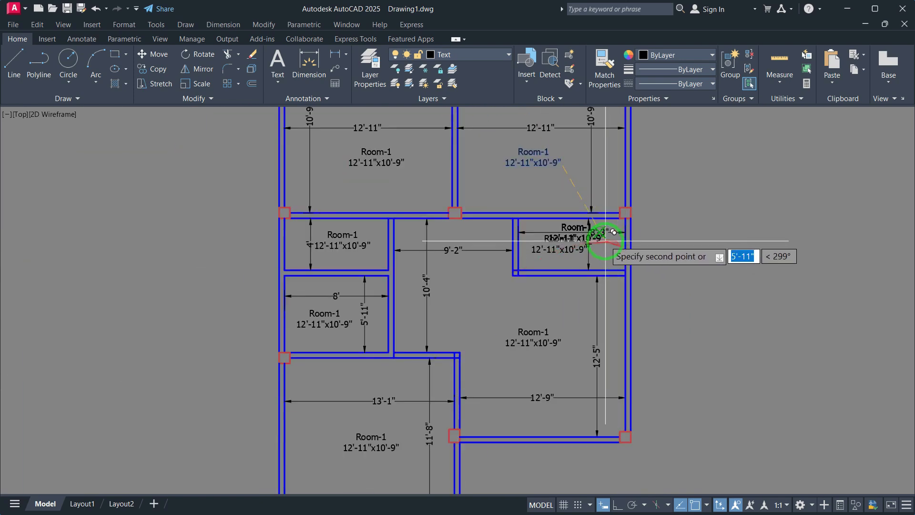
# Change the room name in the upper-left room's label to Room-2.
pyautogui.scroll(6, 401, 152)
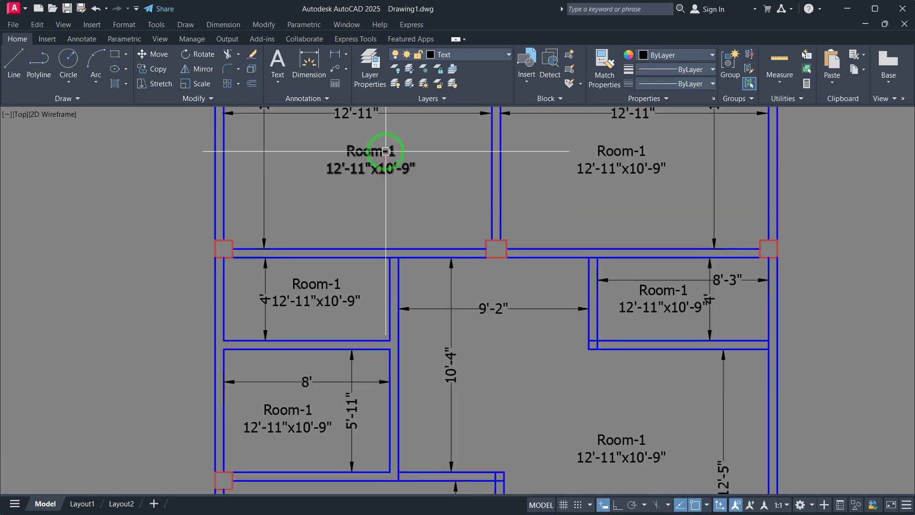
pyautogui.click(404, 149)
pyautogui.doubleClick(398, 150)
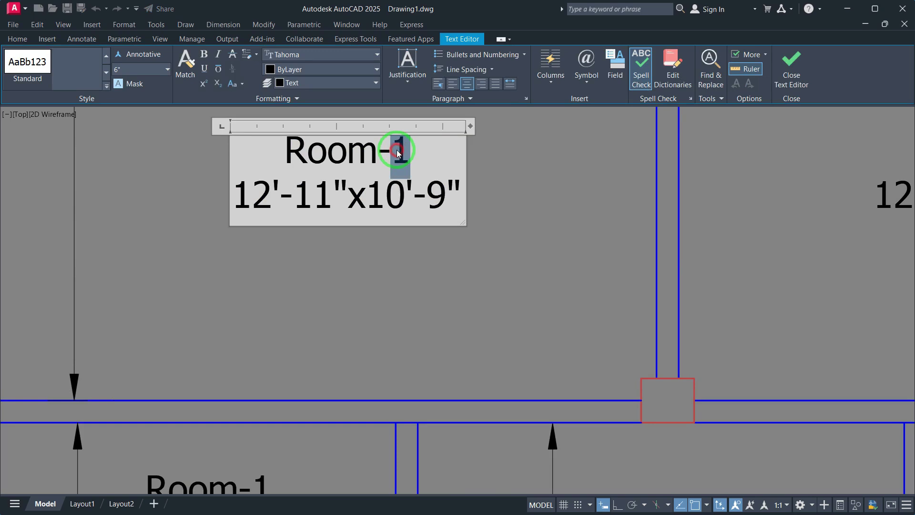
pyautogui.write('2')
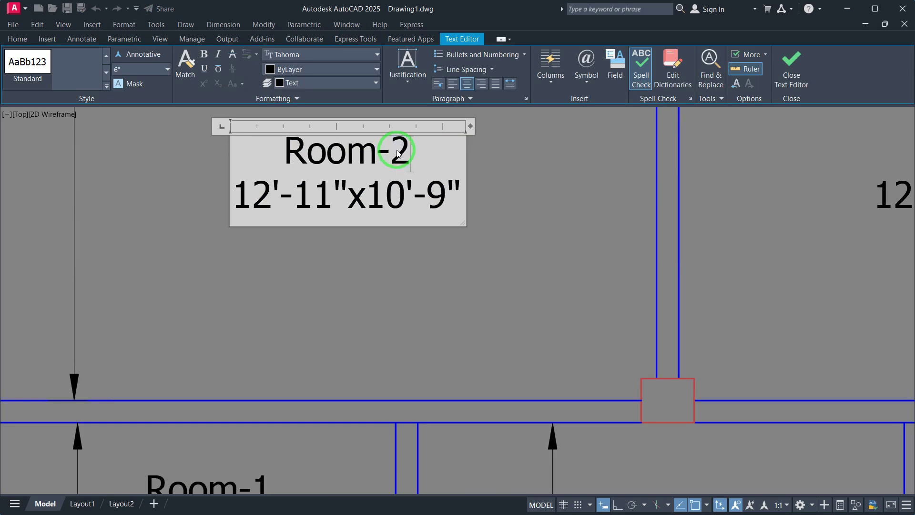
pyautogui.click(410, 279)
# Delete the 12'-11" and 10'-9" dimensions from both upper rooms.
pyautogui.scroll(-6, 429, 285)
pyautogui.moveTo(460, 298); pyautogui.dragTo(511, 281, button='middle')
pyautogui.scroll(5, 610, 189)
pyautogui.click(611, 188)
pyautogui.click(617, 233)
pyautogui.press('Delete')
pyautogui.scroll(-2, 576, 270)
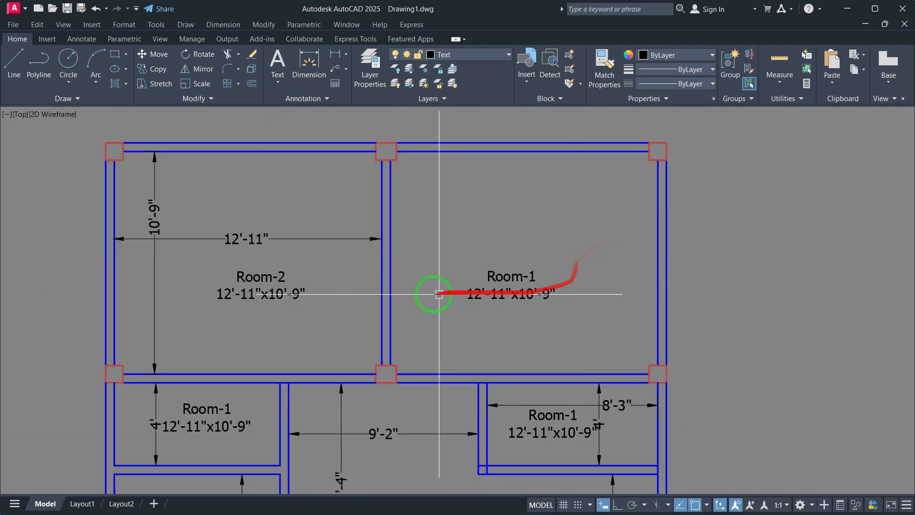
pyautogui.click(180, 204)
pyautogui.click(133, 254)
pyautogui.press('Delete')
pyautogui.scroll(-2, 226, 234)
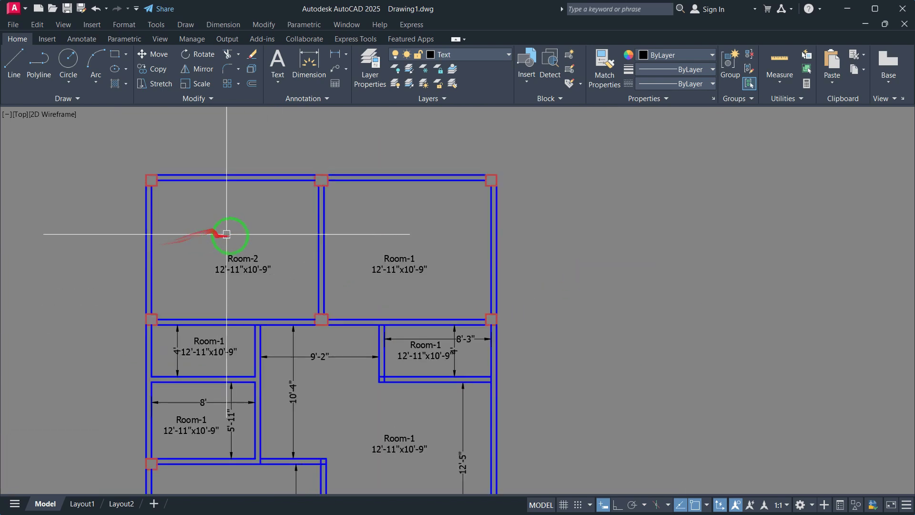
# Change the size line of the label in the bottom-left room to 13'-1"x11'-8".
pyautogui.moveTo(261, 280); pyautogui.dragTo(301, 135, button='middle')
pyautogui.moveTo(262, 347); pyautogui.dragTo(295, 244, button='middle')
pyautogui.scroll(2, 291, 344)
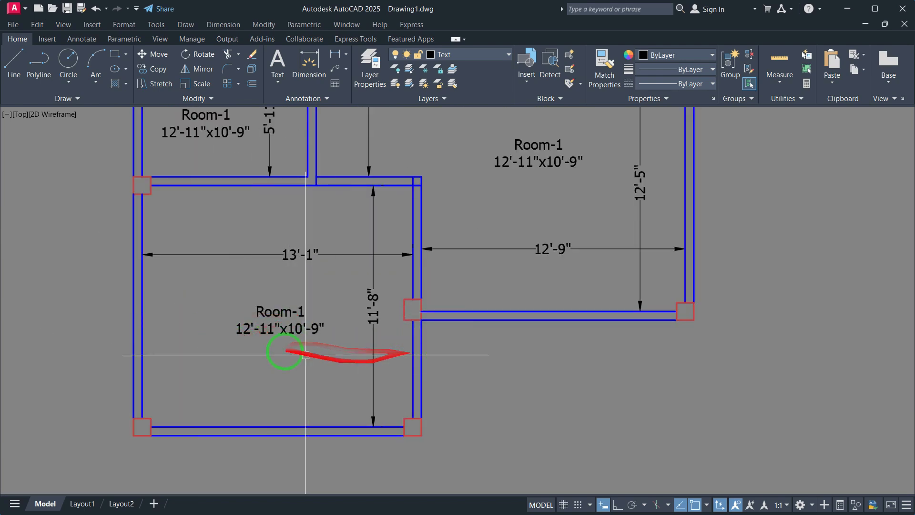
pyautogui.scroll(4, 285, 337)
pyautogui.scroll(-2, 285, 337)
pyautogui.click(274, 332)
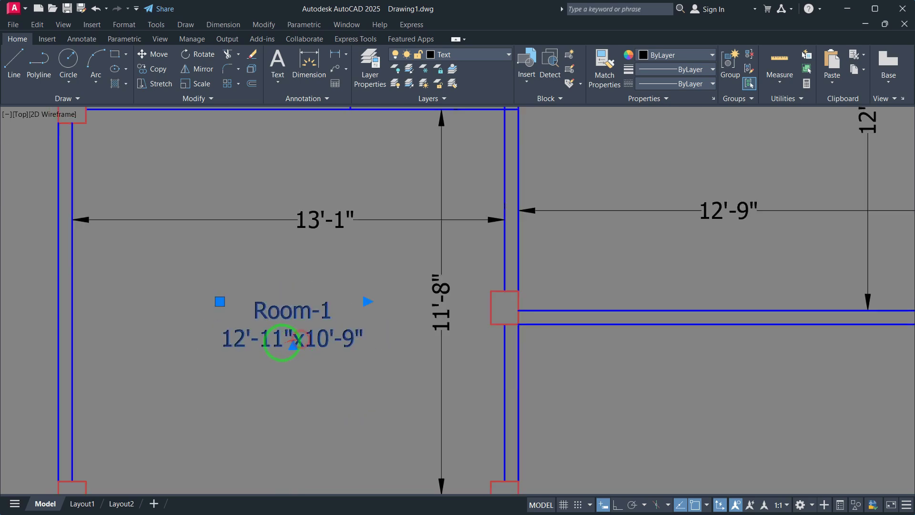
pyautogui.doubleClick(299, 340)
pyautogui.moveTo(246, 341); pyautogui.dragTo(235, 341)
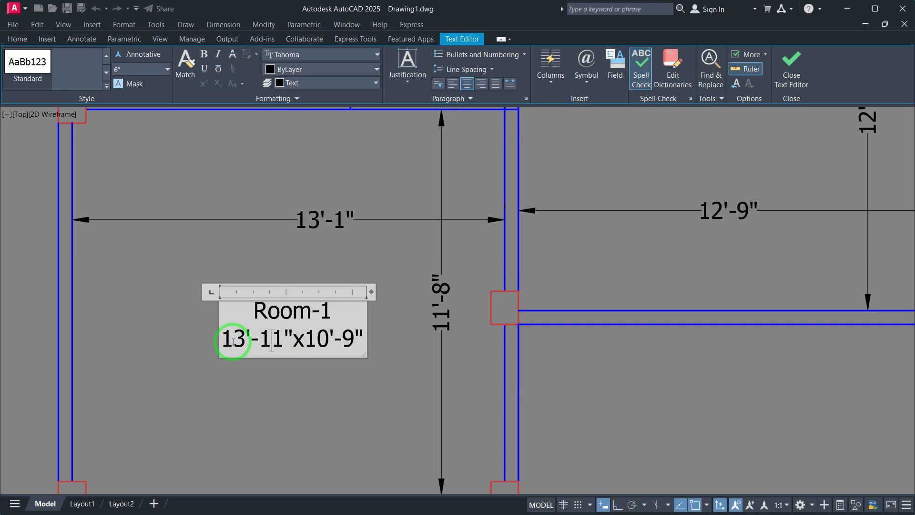
pyautogui.press('BackSpace')
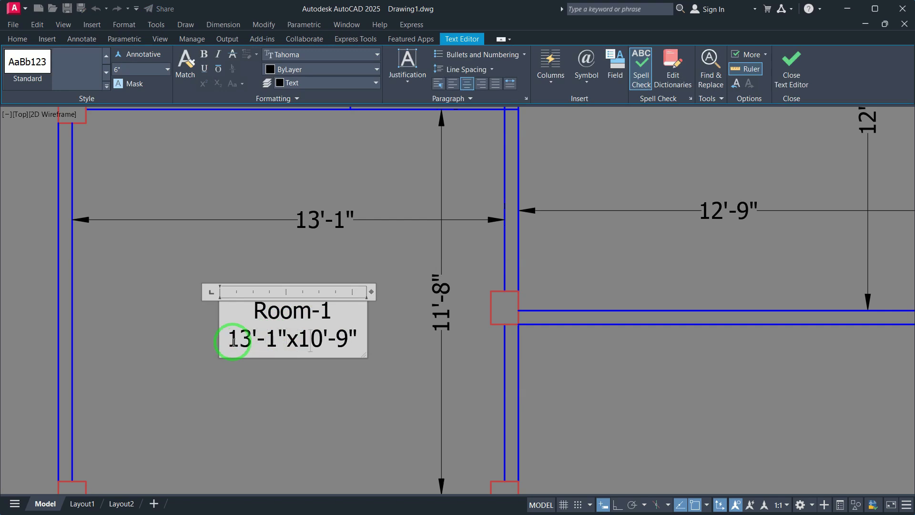
pyautogui.press('BackSpace')
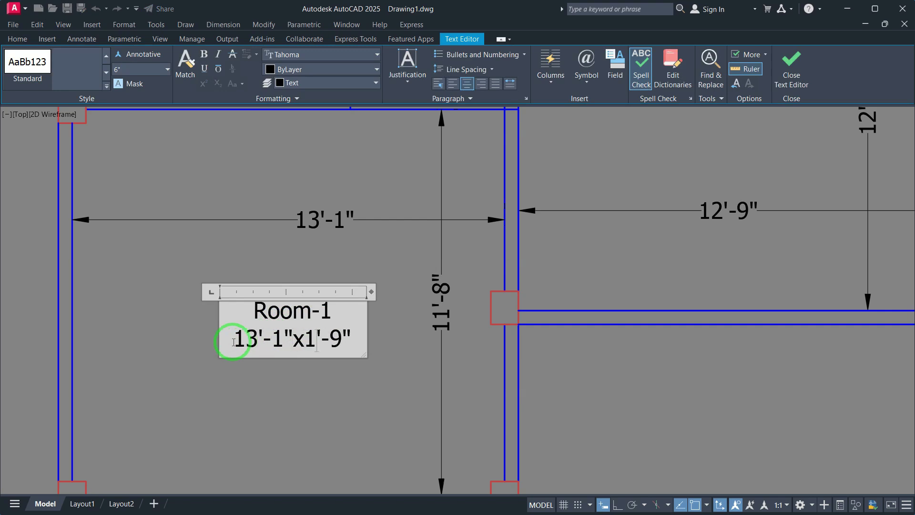
pyautogui.write('1')
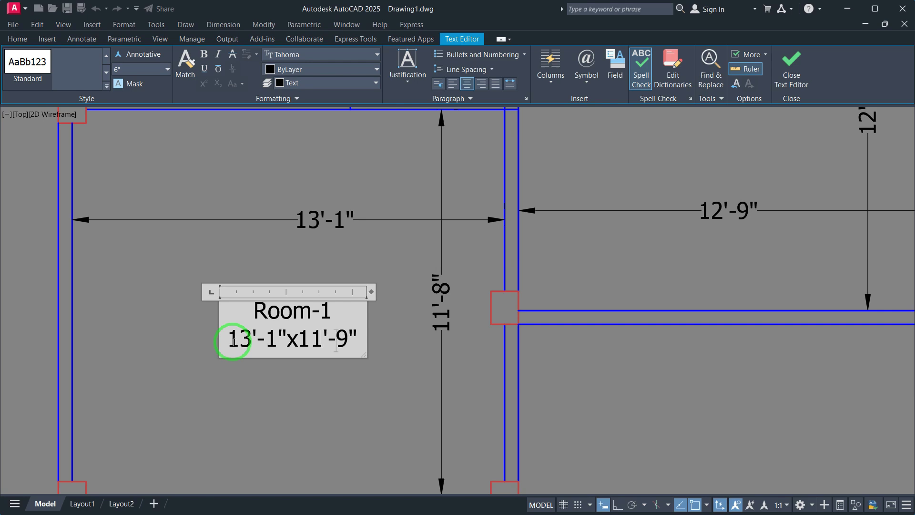
pyautogui.press('Delete')
pyautogui.write('8')
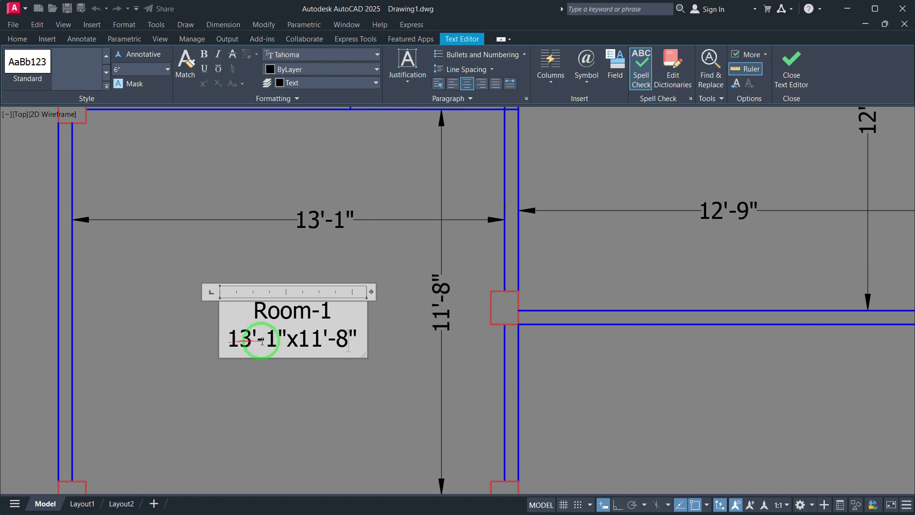
pyautogui.click(356, 250)
# Delete the 13'-1" and 11'-8" dimensions from the bottom-left room.
pyautogui.click(442, 214)
pyautogui.click(432, 235)
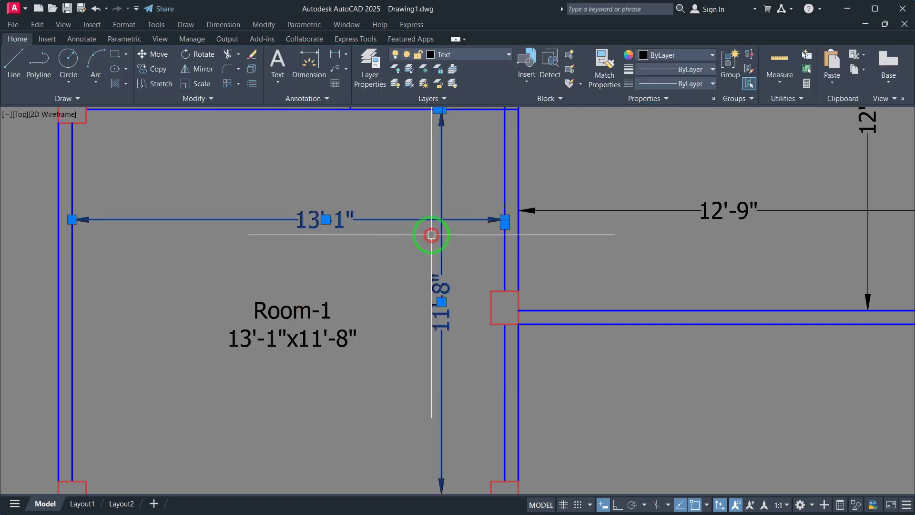
pyautogui.press('Delete')
# Change the size line of the large room's label to 12'-9"x12'-5".
pyautogui.scroll(-5, 432, 234)
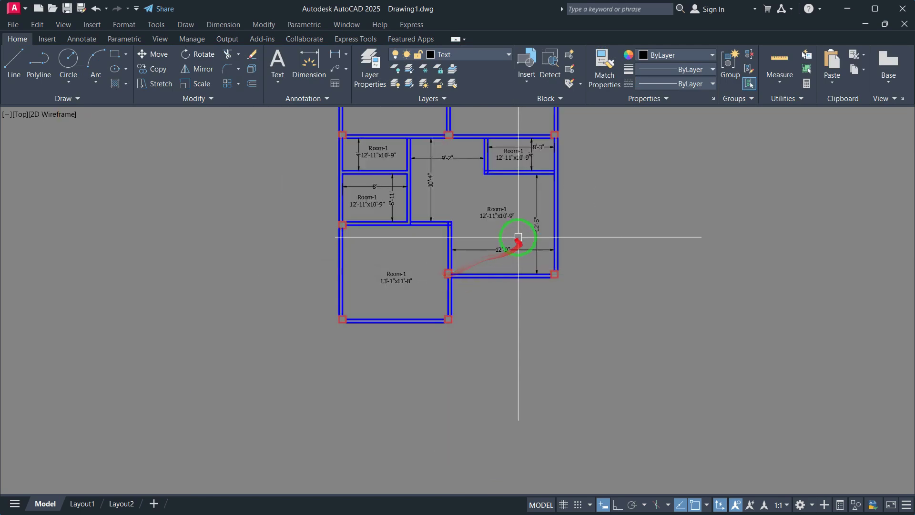
pyautogui.scroll(4, 522, 250)
pyautogui.moveTo(522, 249)
pyautogui.mouseDown(button='middle')
pyautogui.moveTo(420, 334)
pyautogui.moveTo(409, 354)
pyautogui.mouseUp(button='middle')
pyautogui.click(376, 298)
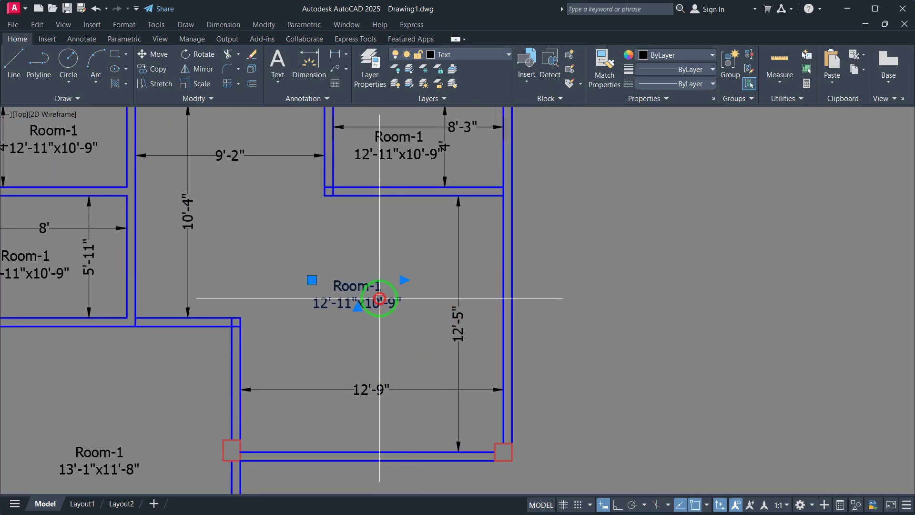
pyautogui.doubleClick(347, 306)
pyautogui.moveTo(347, 303); pyautogui.dragTo(338, 309)
pyautogui.write('9')
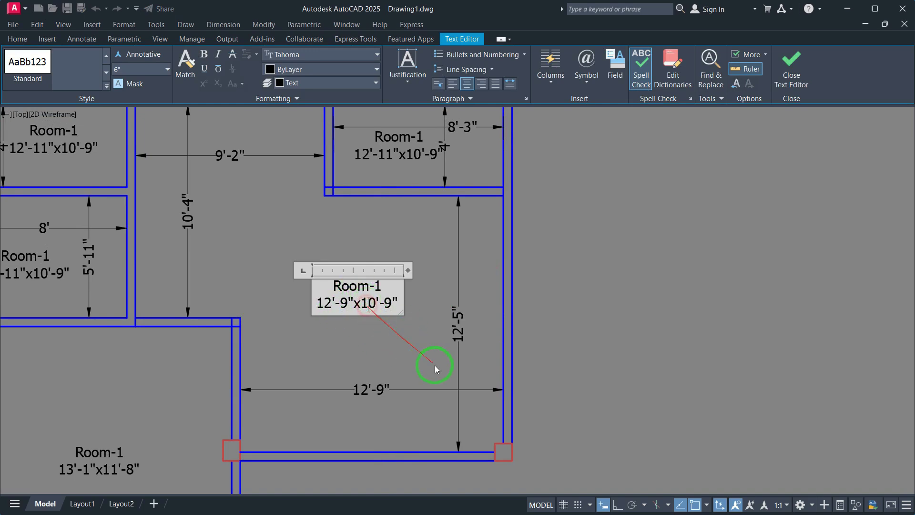
pyautogui.press('Delete')
pyautogui.write('2')
pyautogui.press('BackSpace')
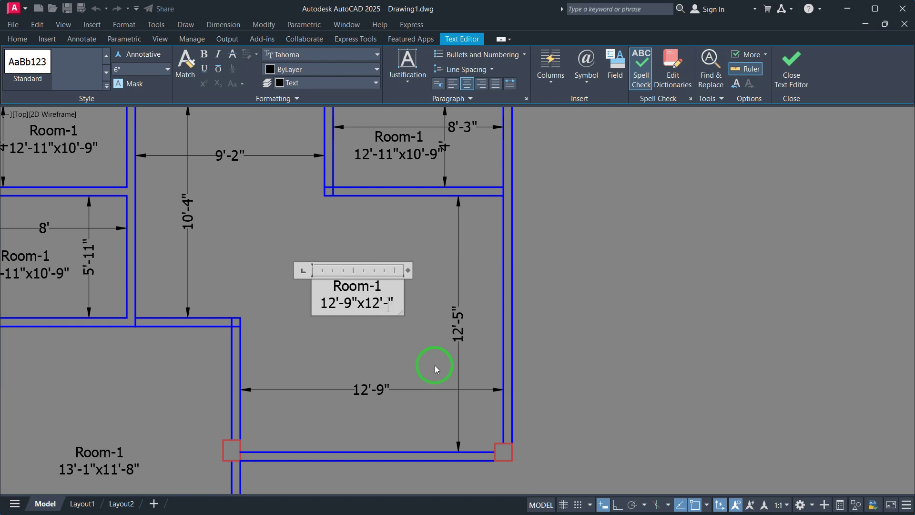
pyautogui.write('5')
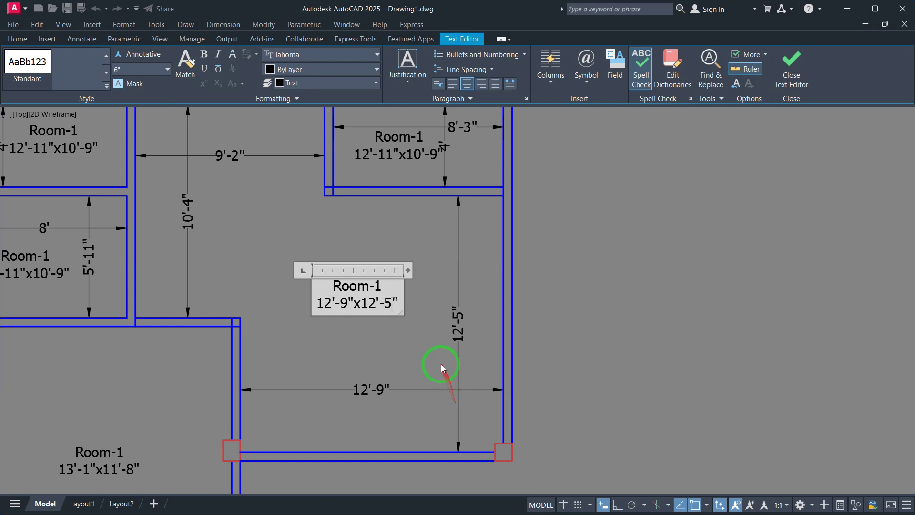
pyautogui.click(441, 365)
# Delete the 12'-9" and 12'-5" dimensions from the large room.
pyautogui.moveTo(468, 405); pyautogui.dragTo(435, 372)
pyautogui.press('Delete')
# Change the room name in the label of the 8' by 5'-11" room to Kitchen.
pyautogui.scroll(-5, 445, 378)
pyautogui.scroll(2, 286, 331)
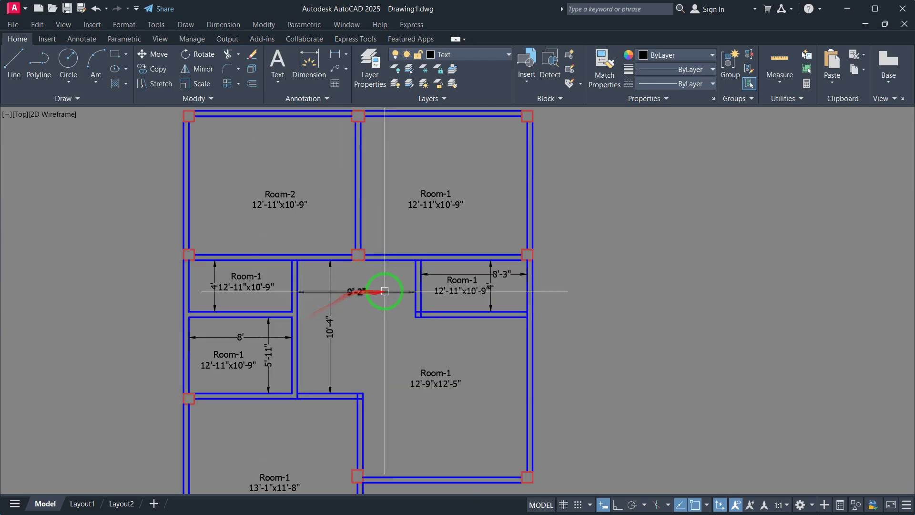
pyautogui.moveTo(327, 322); pyautogui.dragTo(419, 299, button='middle')
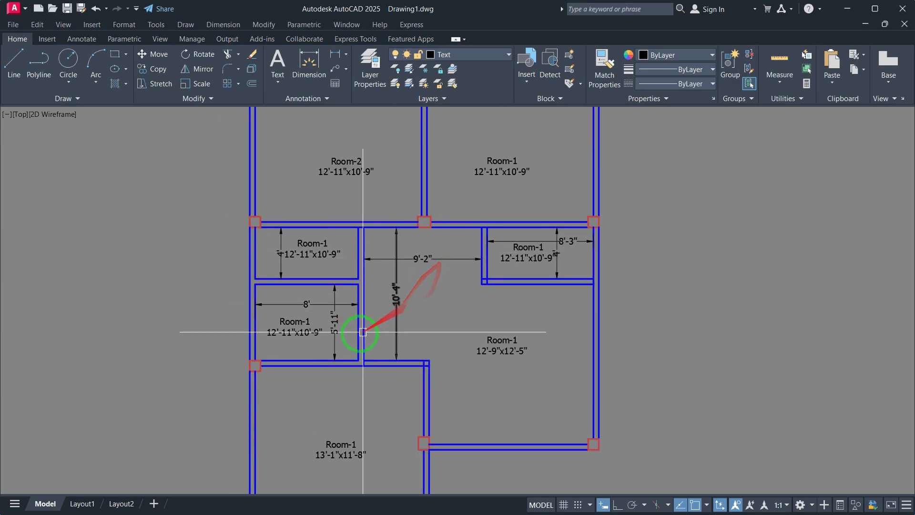
pyautogui.scroll(2, 304, 332)
pyautogui.doubleClick(304, 329)
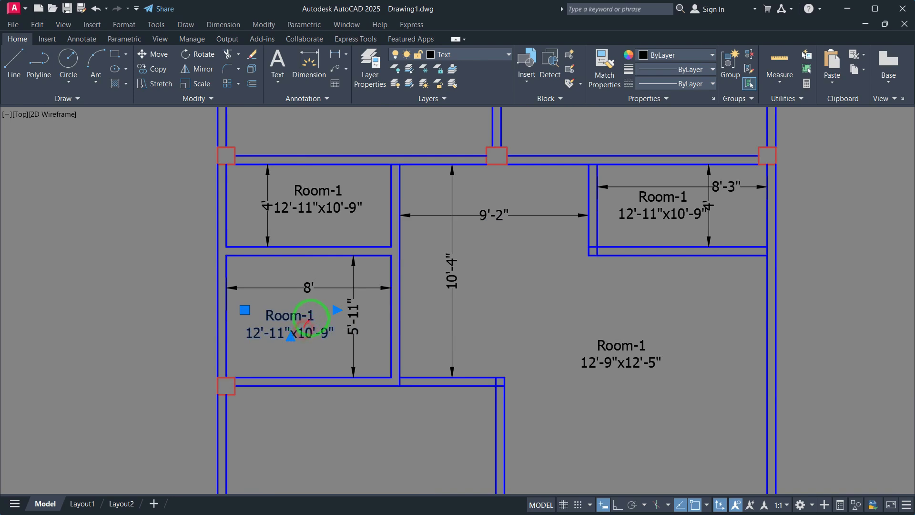
pyautogui.moveTo(315, 316); pyautogui.dragTo(229, 319)
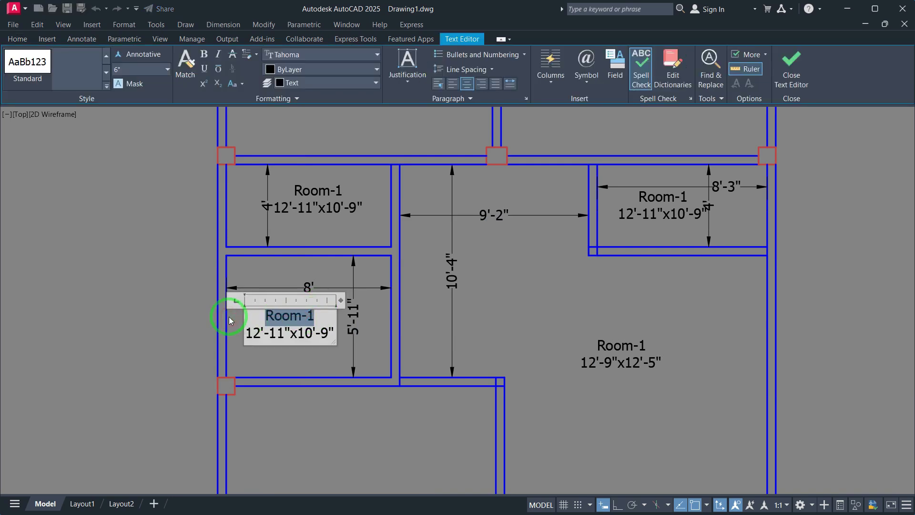
pyautogui.write('Kitchen')
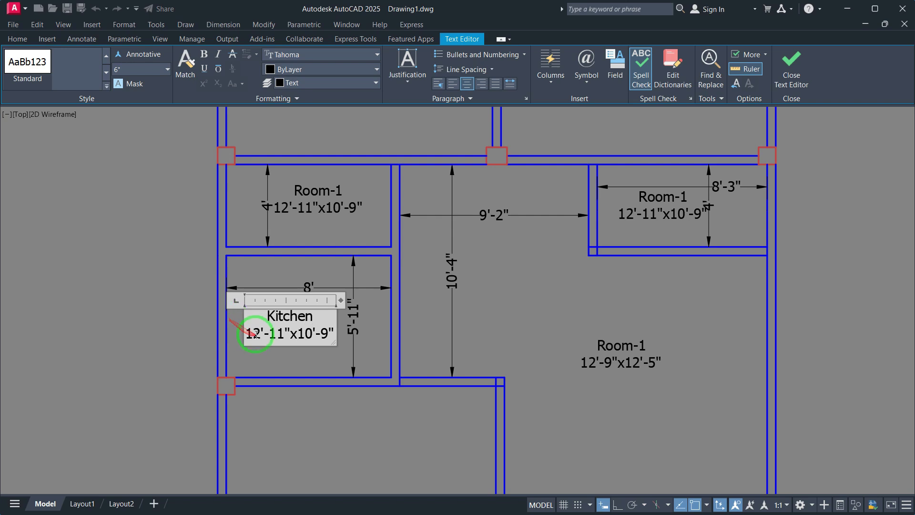
# Set the Kitchen label's size line to 8'-0"x5'-11" and finish editing the text.
pyautogui.moveTo(262, 335); pyautogui.dragTo(231, 339)
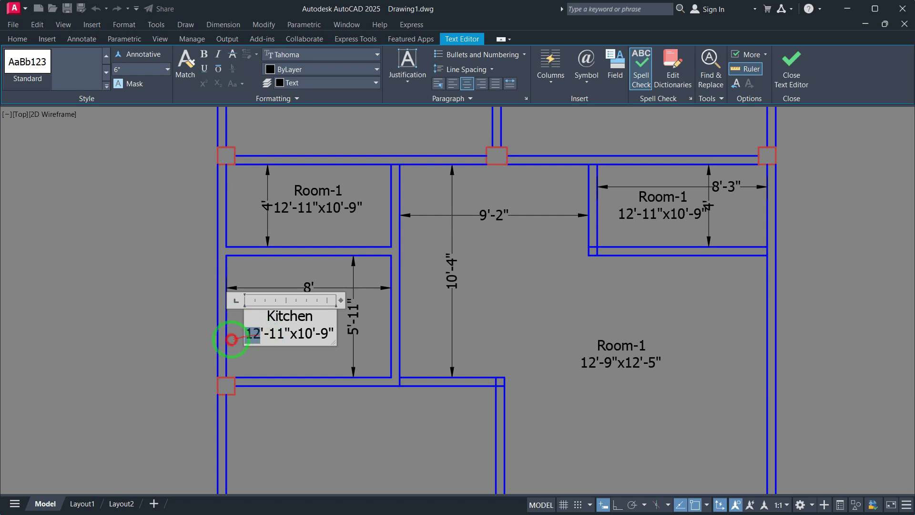
pyautogui.write('8')
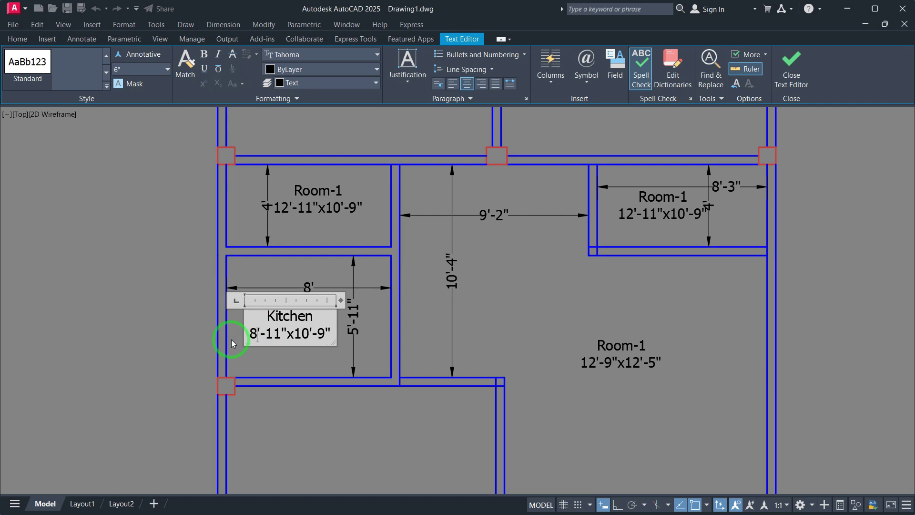
pyautogui.press('Delete')
pyautogui.press('Delete')
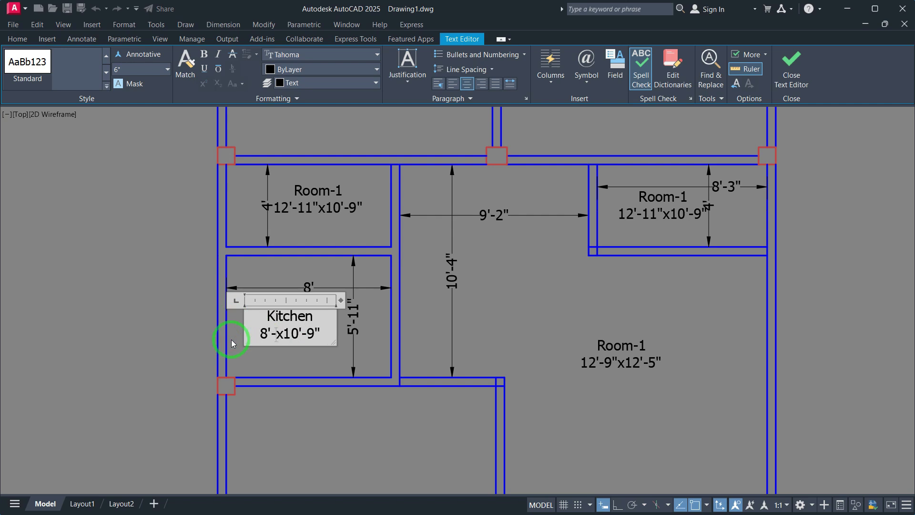
pyautogui.write('0"')
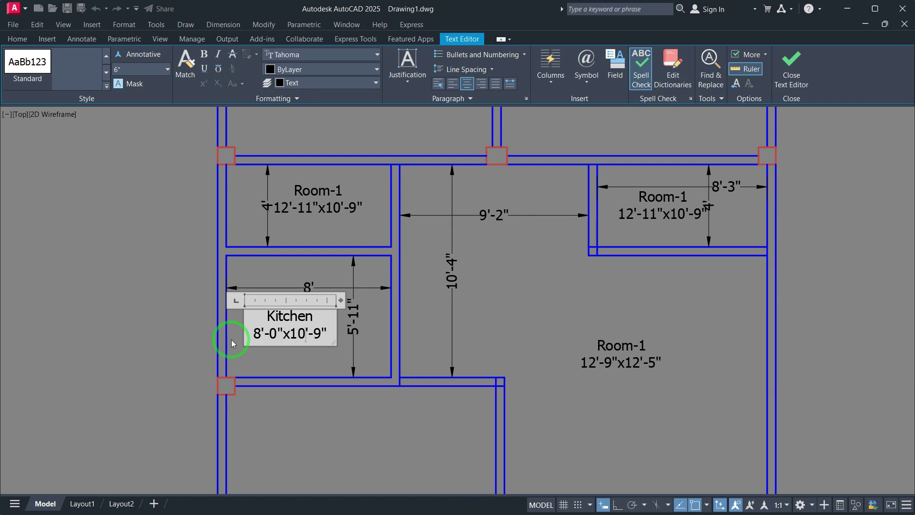
pyautogui.press('BackSpace')
pyautogui.press('BackSpace')
pyautogui.write('5')
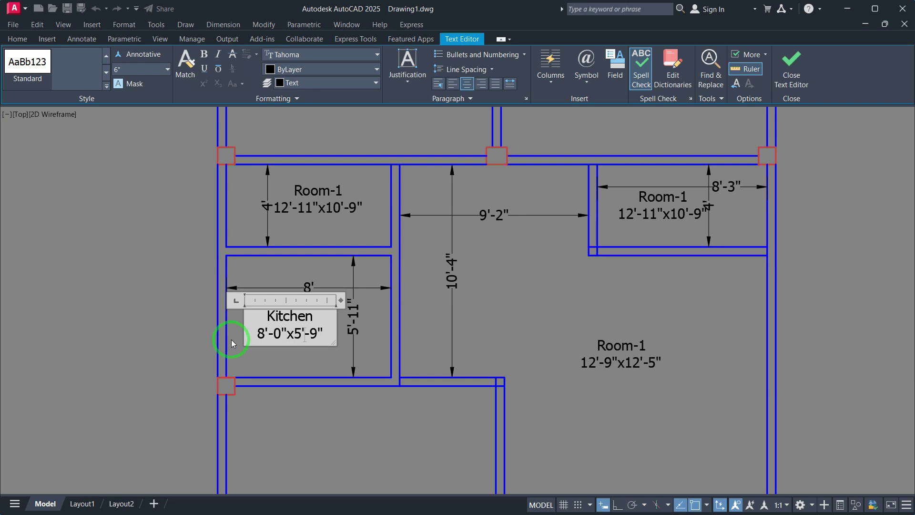
pyautogui.press('Right')
pyautogui.press('Right')
pyautogui.press('Right')
pyautogui.press('BackSpace')
pyautogui.write('11')
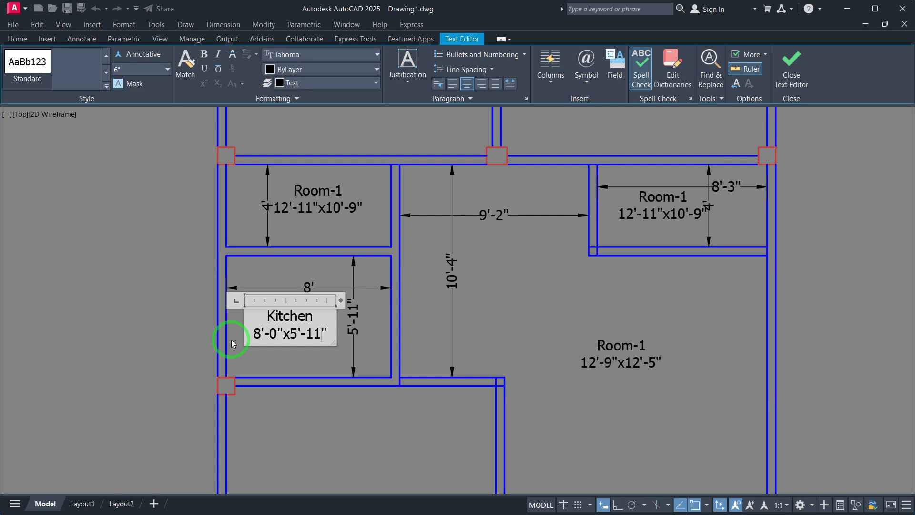
pyautogui.click(315, 224)
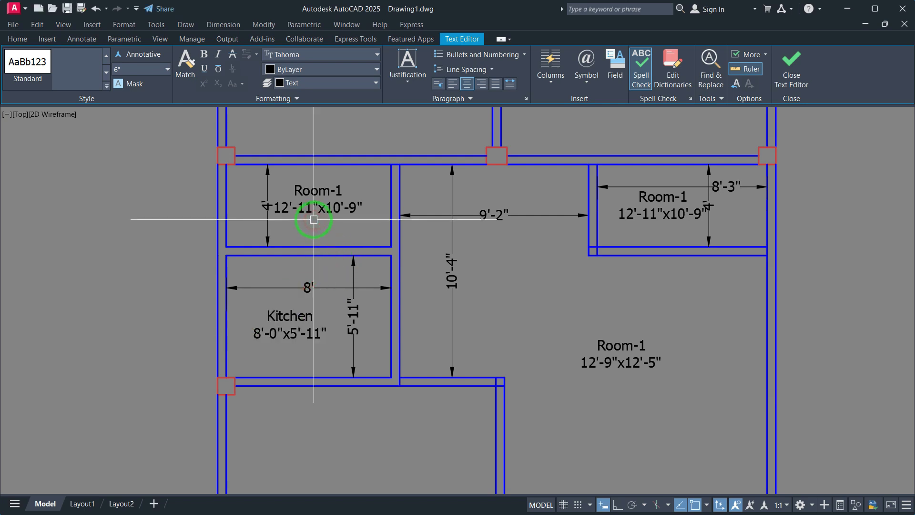
# Delete the 8' and 5'-11" dimensions from the Kitchen.
pyautogui.scroll(3, 357, 277)
pyautogui.click(346, 303)
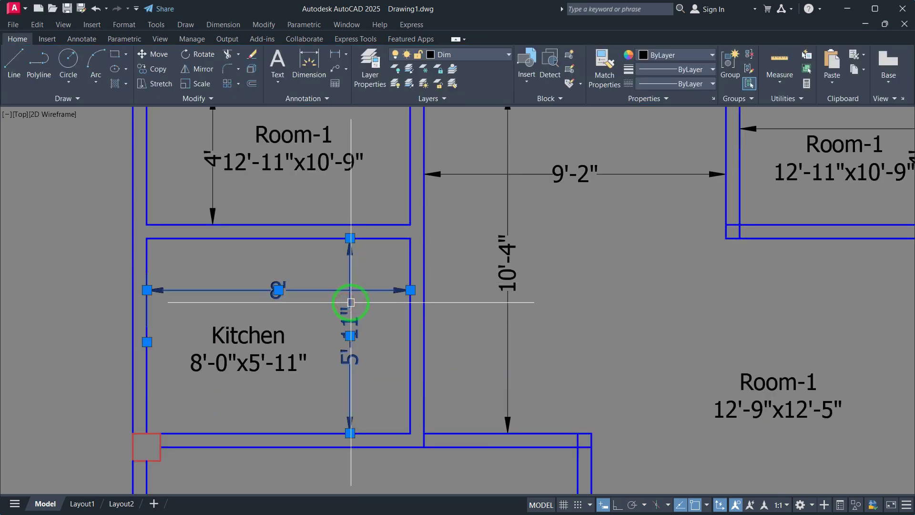
pyautogui.press('Delete')
# Change the room name in the label of the small room directly above the Kitchen to Toilet.
pyautogui.scroll(-2, 358, 327)
pyautogui.click(312, 214)
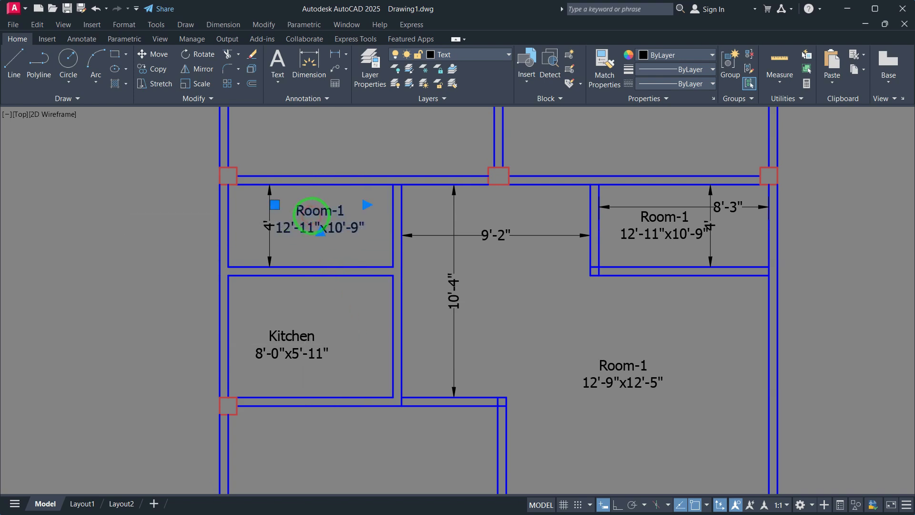
pyautogui.scroll(2, 311, 215)
pyautogui.doubleClick(312, 214)
pyautogui.moveTo(364, 206); pyautogui.dragTo(258, 211)
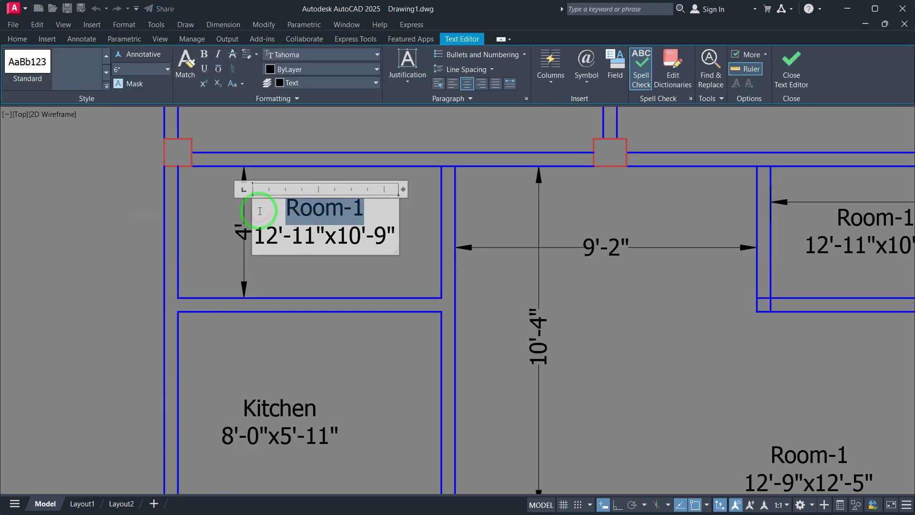
pyautogui.write('Toilet')
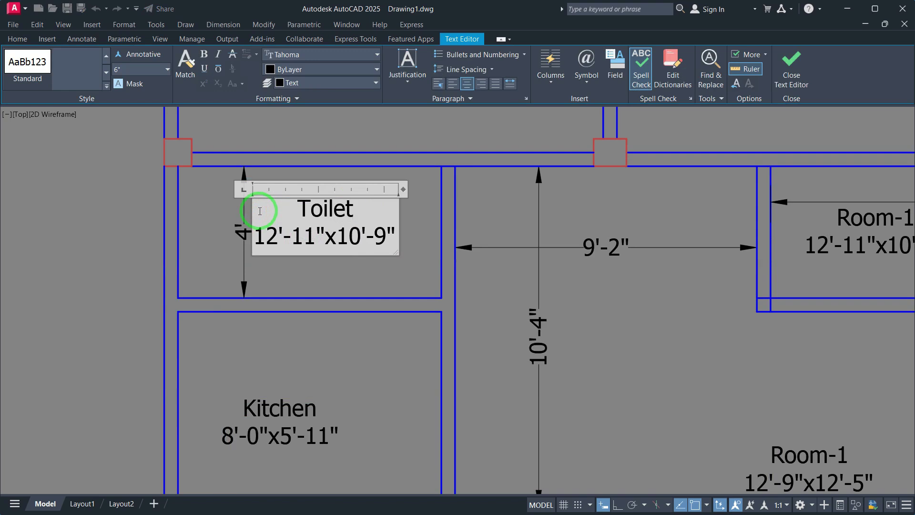
# Set the first measurement in the Toilet label's size line to 8'-0".
pyautogui.moveTo(278, 239); pyautogui.dragTo(254, 241)
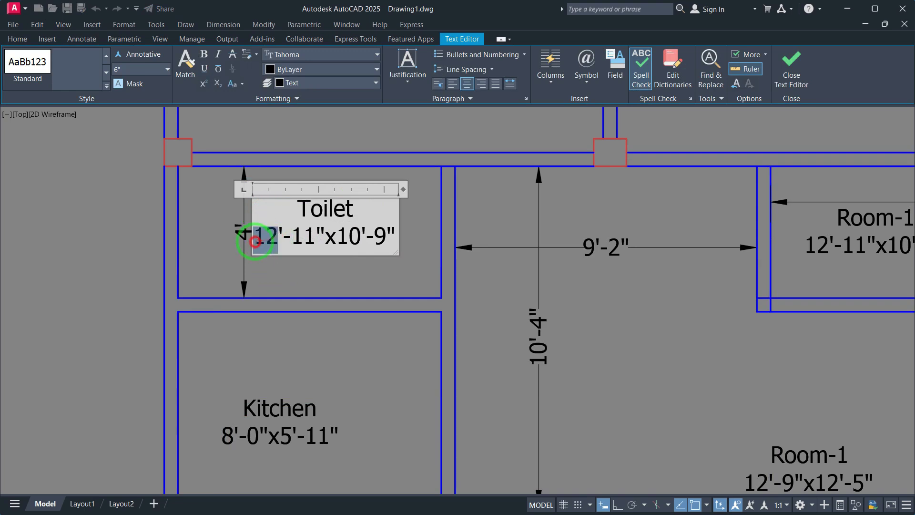
pyautogui.write('8')
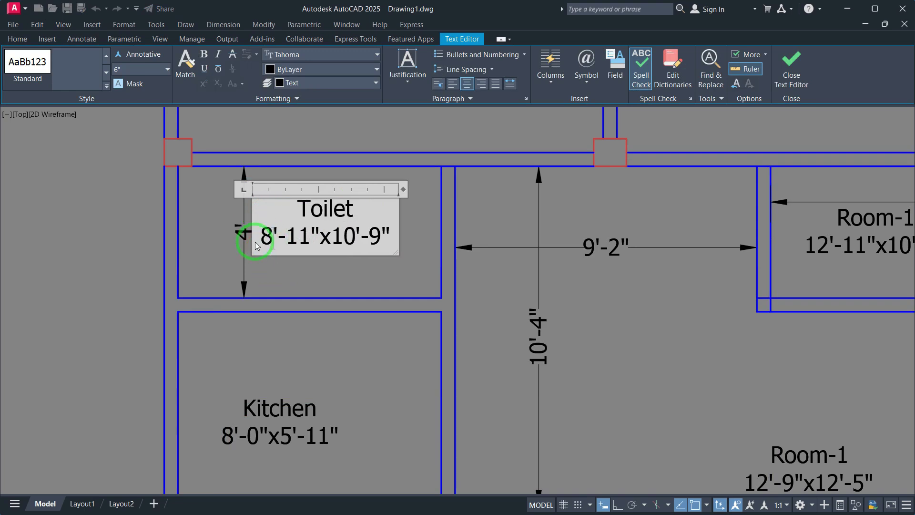
pyautogui.press('Delete')
pyautogui.press('Delete')
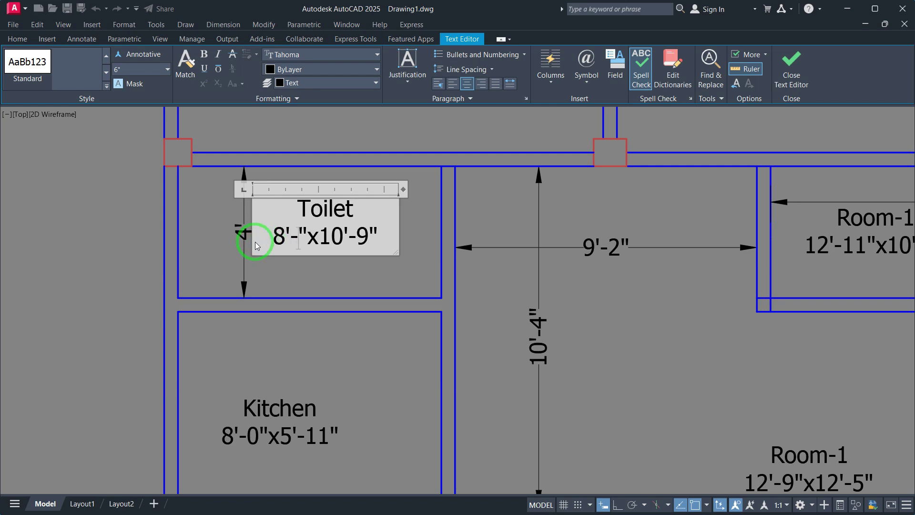
pyautogui.write('00')
pyautogui.press('BackSpace')
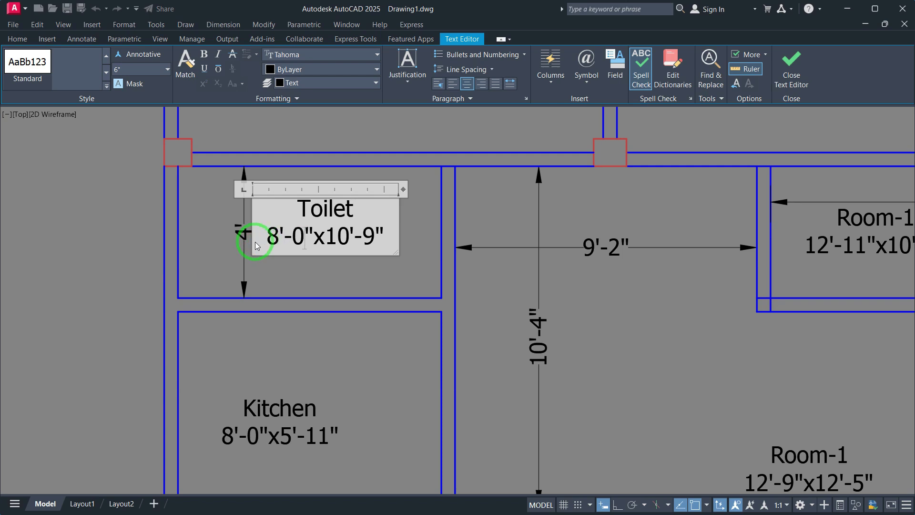
# Set the second measurement in the Toilet label's size line to 4'-0" and finish editing the text.
pyautogui.press('Right')
pyautogui.press('Right')
pyautogui.press('Right')
pyautogui.press('End')
pyautogui.press('BackSpace')
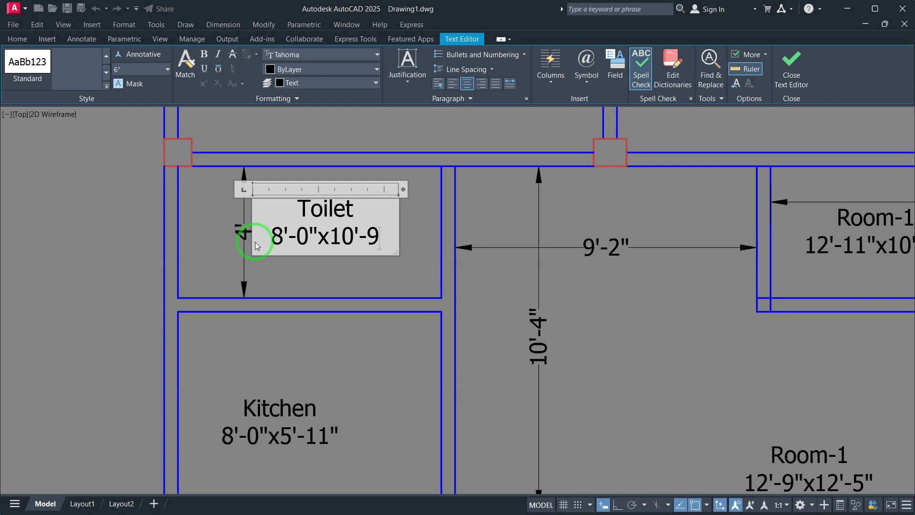
pyautogui.press('BackSpace')
pyautogui.write('0"')
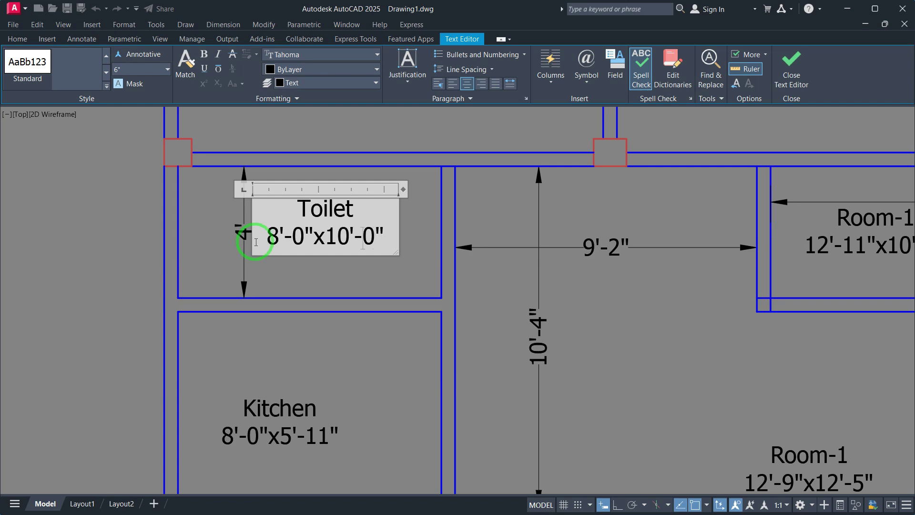
pyautogui.press('Left')
pyautogui.press('Left')
pyautogui.press('Left')
pyautogui.press('BackSpace')
pyautogui.press('BackSpace')
pyautogui.press('BackSpace')
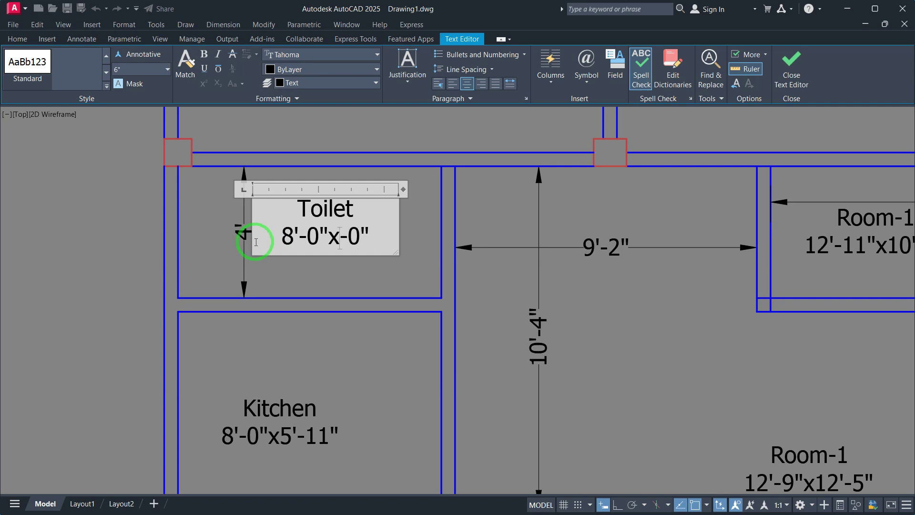
pyautogui.write("4'")
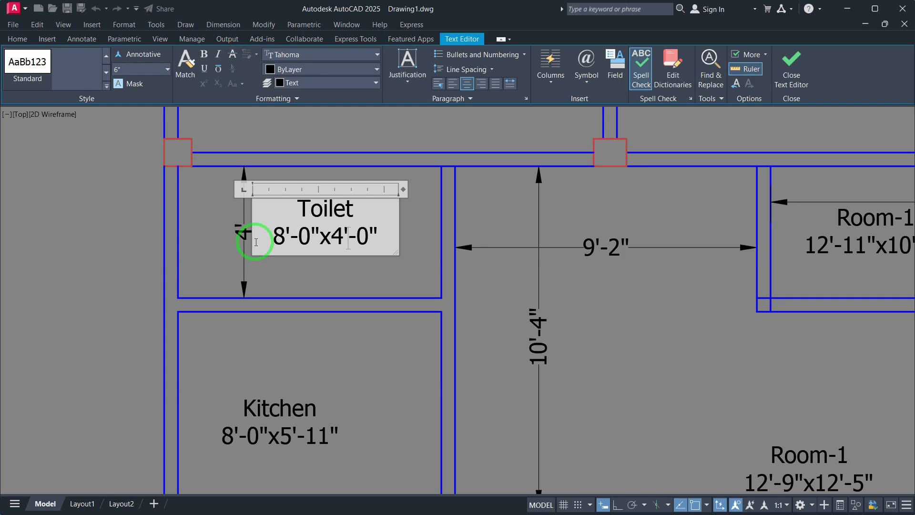
pyautogui.click(315, 354)
# Delete the 4' dimension from the Toilet above the Kitchen and the 8'-3" and 4' dimensions from the opposite small room.
pyautogui.scroll(-2, 345, 347)
pyautogui.click(291, 302)
pyautogui.click(281, 298)
pyautogui.scroll(4, 731, 263)
pyautogui.click(714, 259)
pyautogui.click(711, 254)
pyautogui.click(710, 256)
pyautogui.click(709, 259)
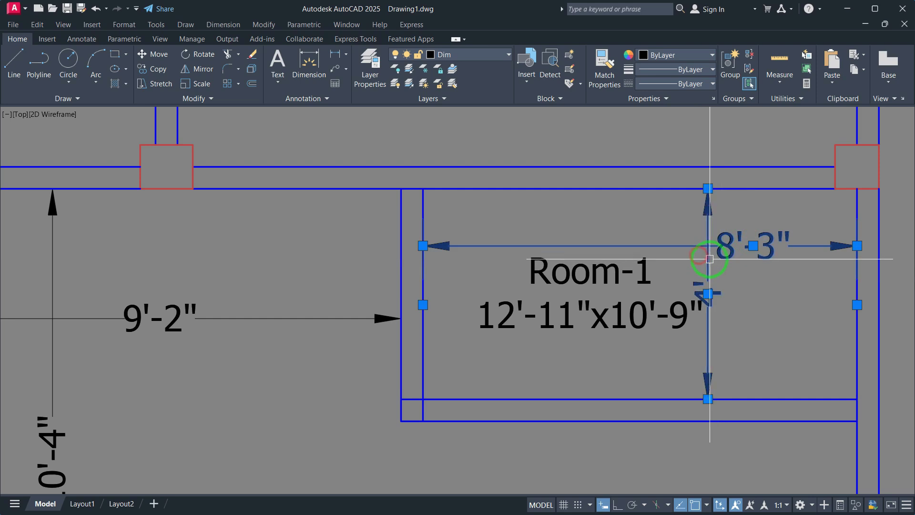
pyautogui.press('Delete')
# Delete the Room-1 label from the small room on the east side of the passage.
pyautogui.scroll(-4, 715, 261)
pyautogui.click(706, 261)
pyautogui.click(686, 268)
pyautogui.press('Delete')
# Copy the Toilet 8'-0"x4'-0" label horizontally into the unlabelled small room opposite, with Ortho on.
pyautogui.click(459, 271)
pyautogui.write('m')
pyautogui.press('Return')
pyautogui.click(473, 224)
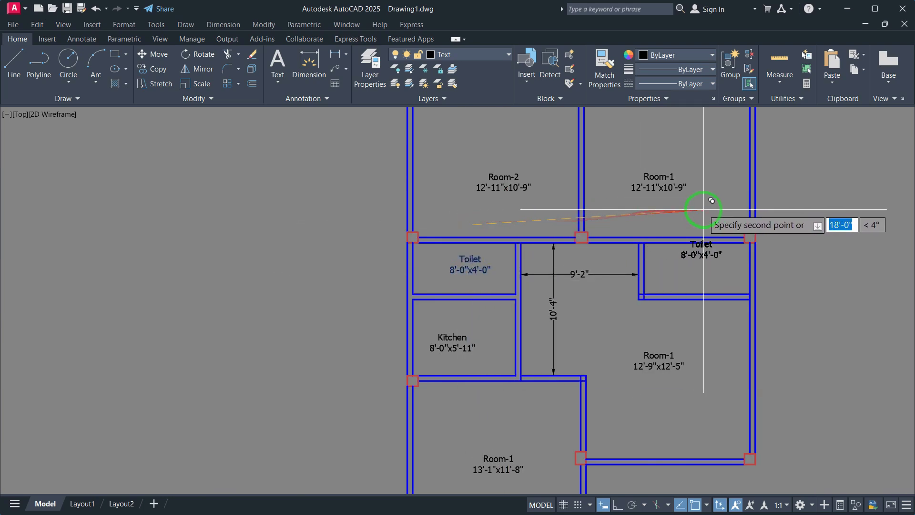
pyautogui.press('F8')
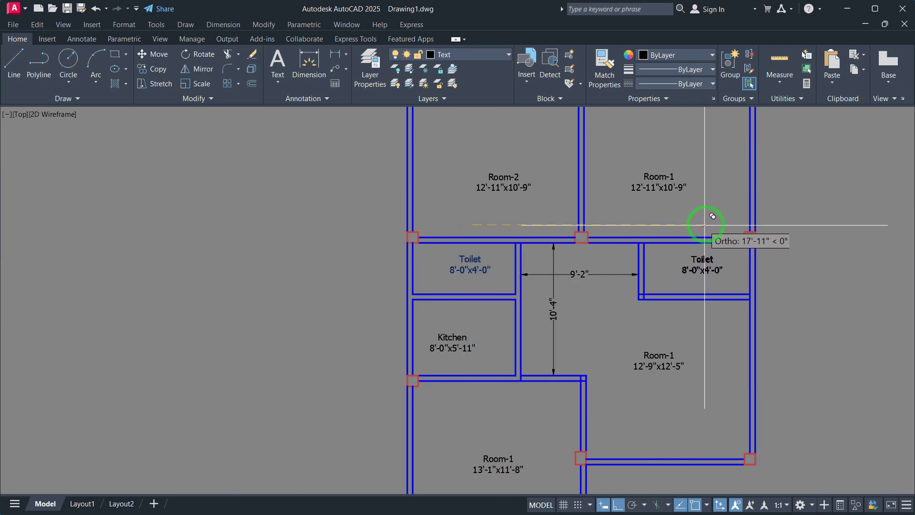
pyautogui.scroll(-2, 564, 247)
pyautogui.press('Escape')
# Review the room labels and remaining dimensions across the whole floor plan.
pyautogui.moveTo(672, 330)
pyautogui.mouseDown(button='middle')
pyautogui.moveTo(593, 345)
pyautogui.moveTo(471, 306)
pyautogui.mouseUp(button='middle')
pyautogui.scroll(-4, 536, 328)
pyautogui.scroll(4, 490, 316)
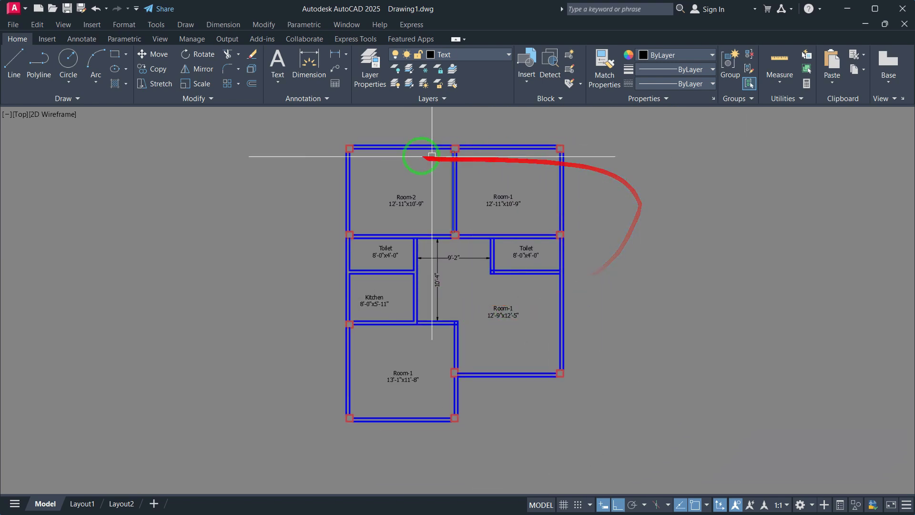
pyautogui.click(320, 138)
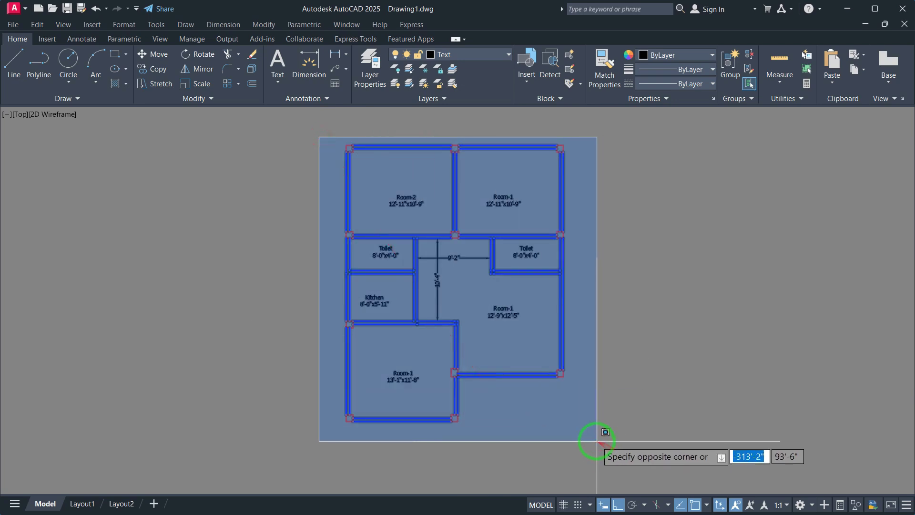
pyautogui.click(595, 436)
pyautogui.scroll(3, 509, 356)
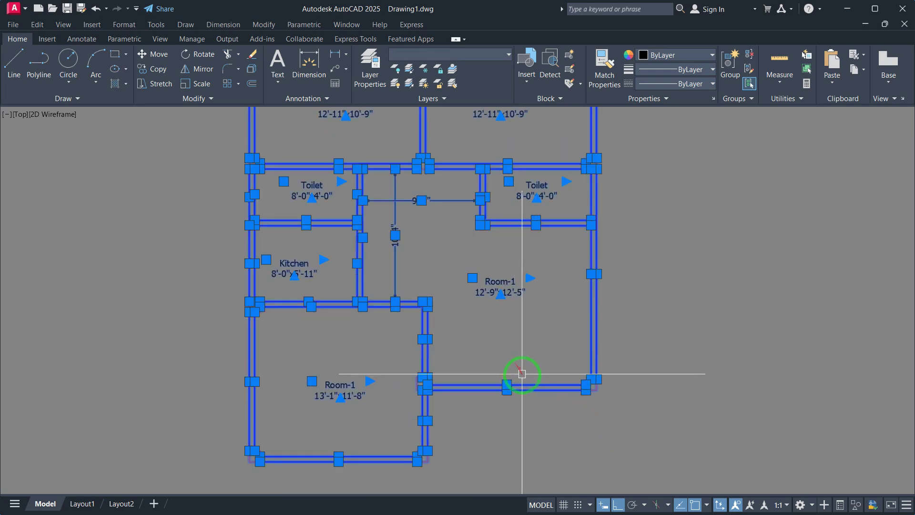
pyautogui.scroll(-3, 520, 374)
pyautogui.moveTo(511, 364); pyautogui.dragTo(540, 402, button='middle')
pyautogui.press('Escape')
pyautogui.scroll(2, 524, 359)
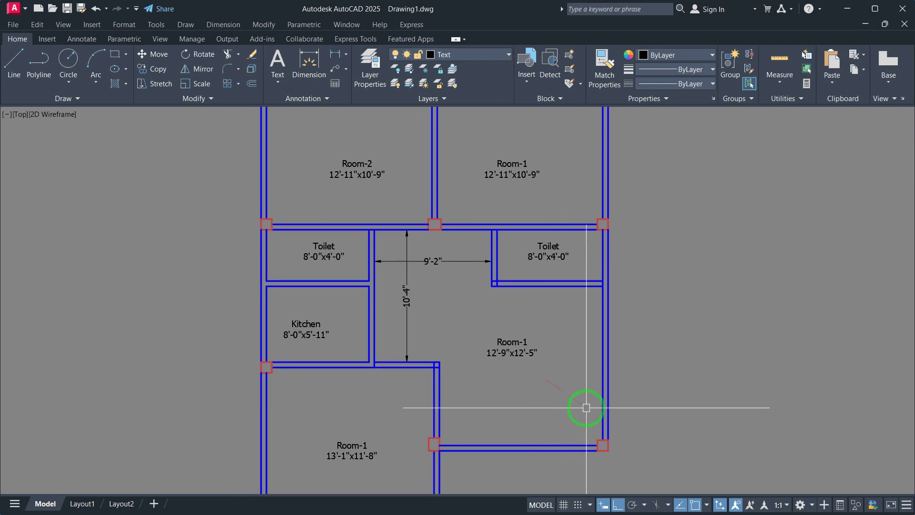
pyautogui.scroll(-2, 573, 392)
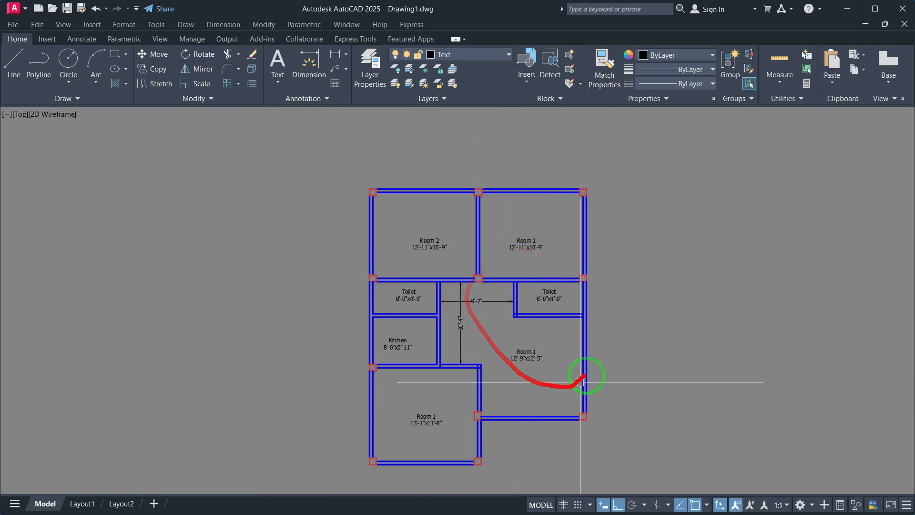
pyautogui.scroll(-2, 568, 383)
pyautogui.scroll(2, 563, 377)
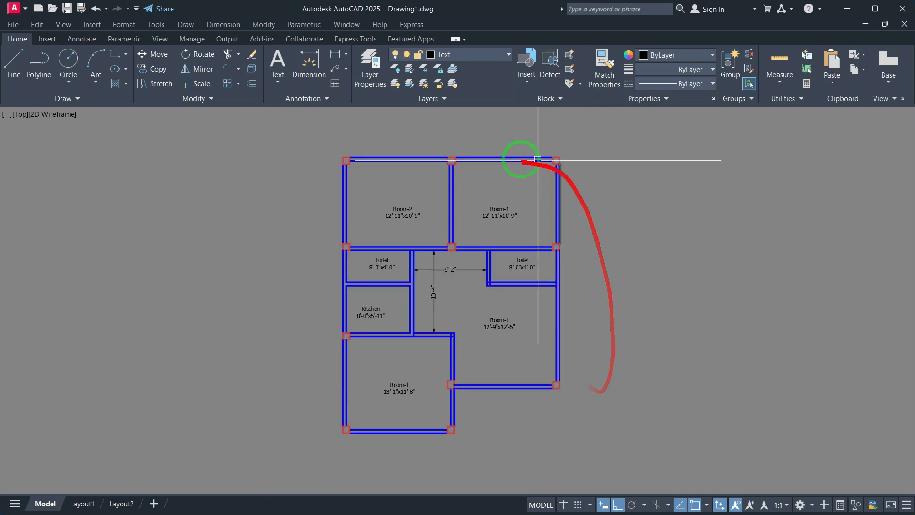
pyautogui.moveTo(588, 420); pyautogui.dragTo(577, 409, button='middle')
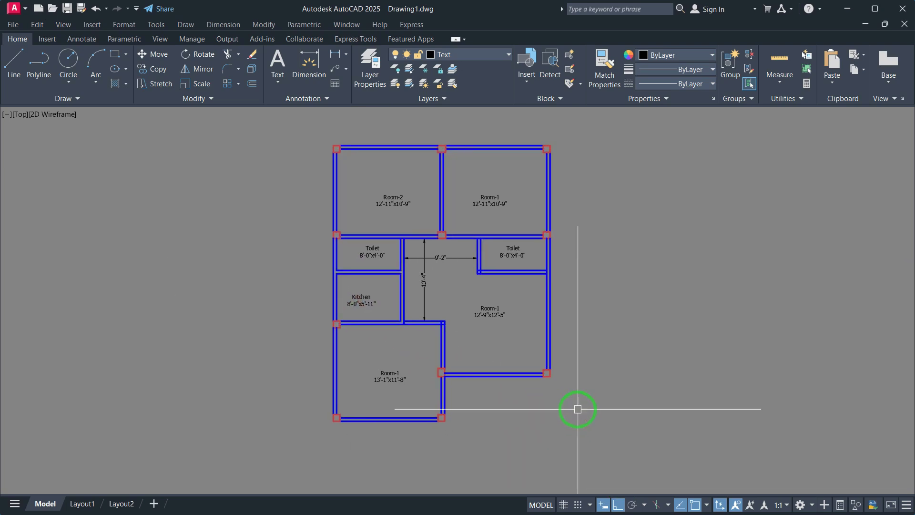